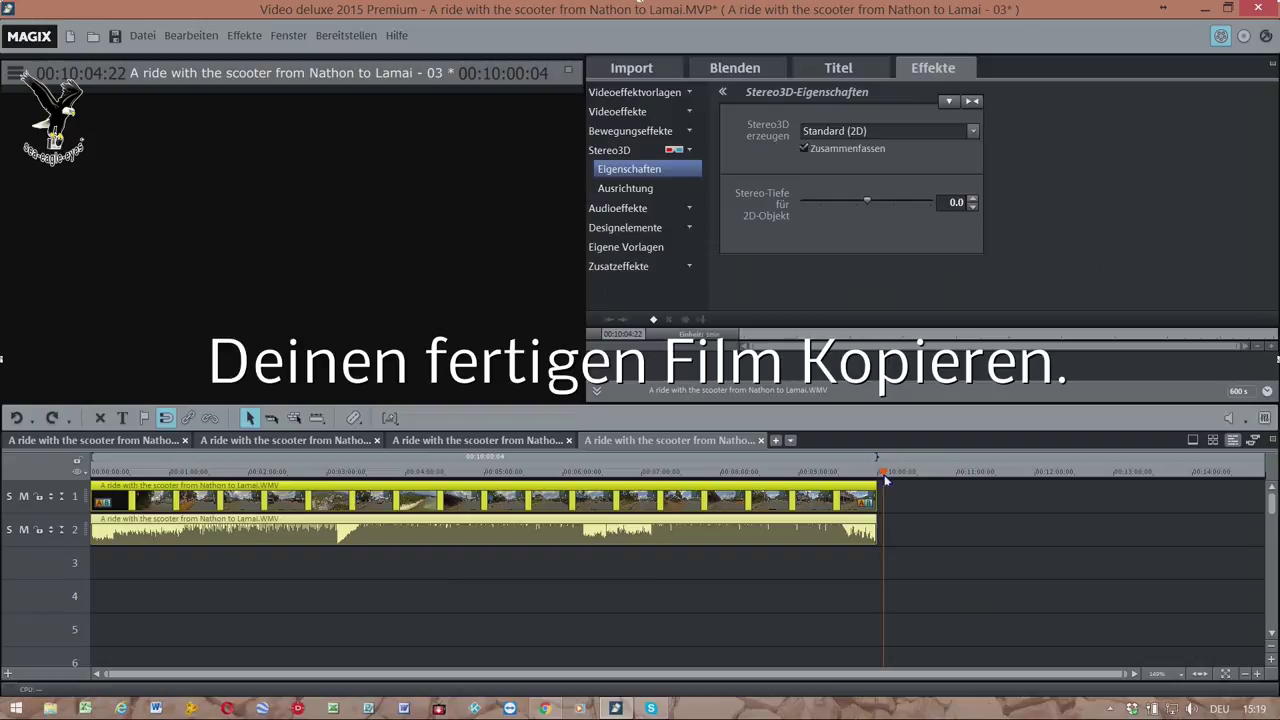
Step: Place a copy of the film directly after the original and combine both as Stereo3D-Paar (linkes Bild zuerst)
left_click_drag(924, 512, 918, 512)
left_click_drag(905, 600, 851, 512)
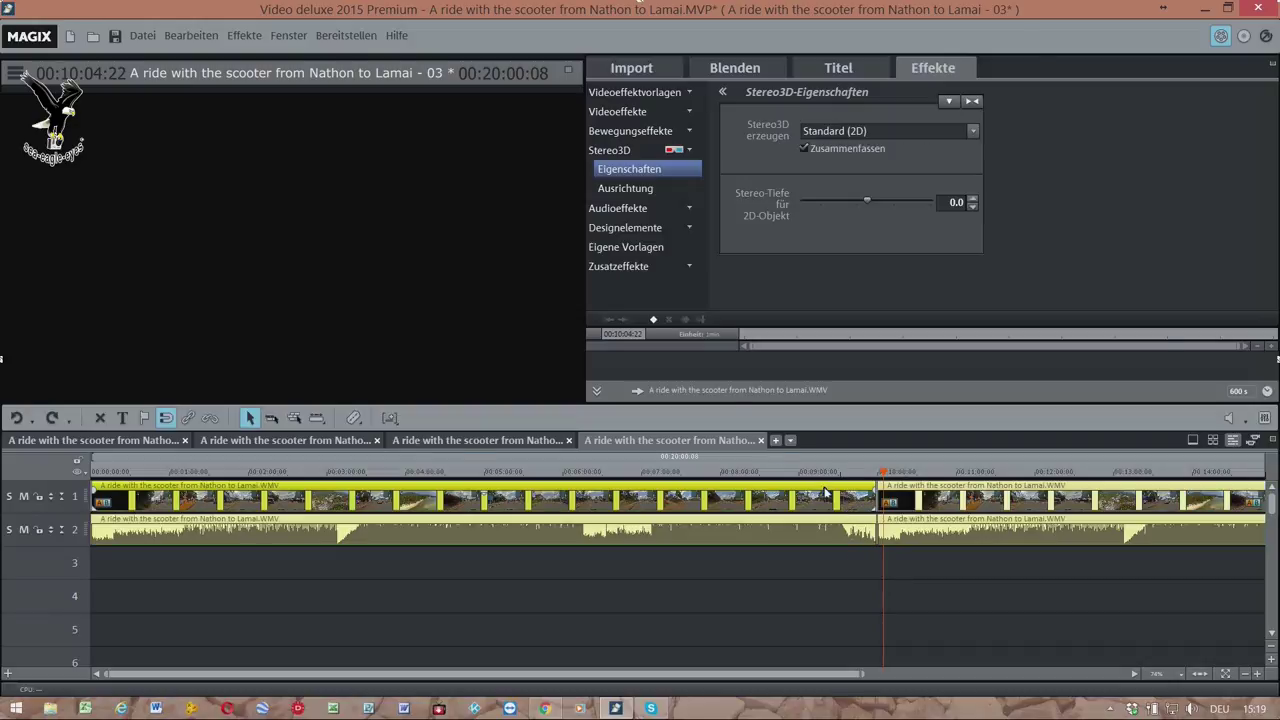
left_click(629, 155)
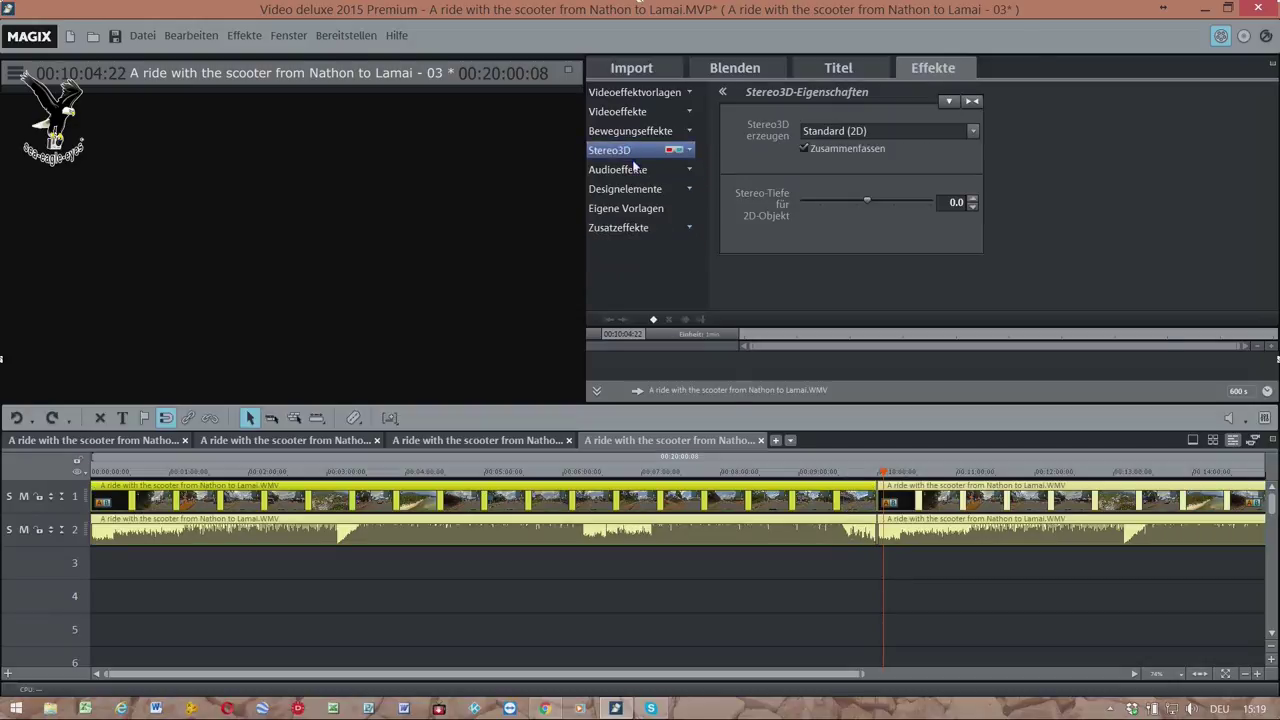
left_click(636, 170)
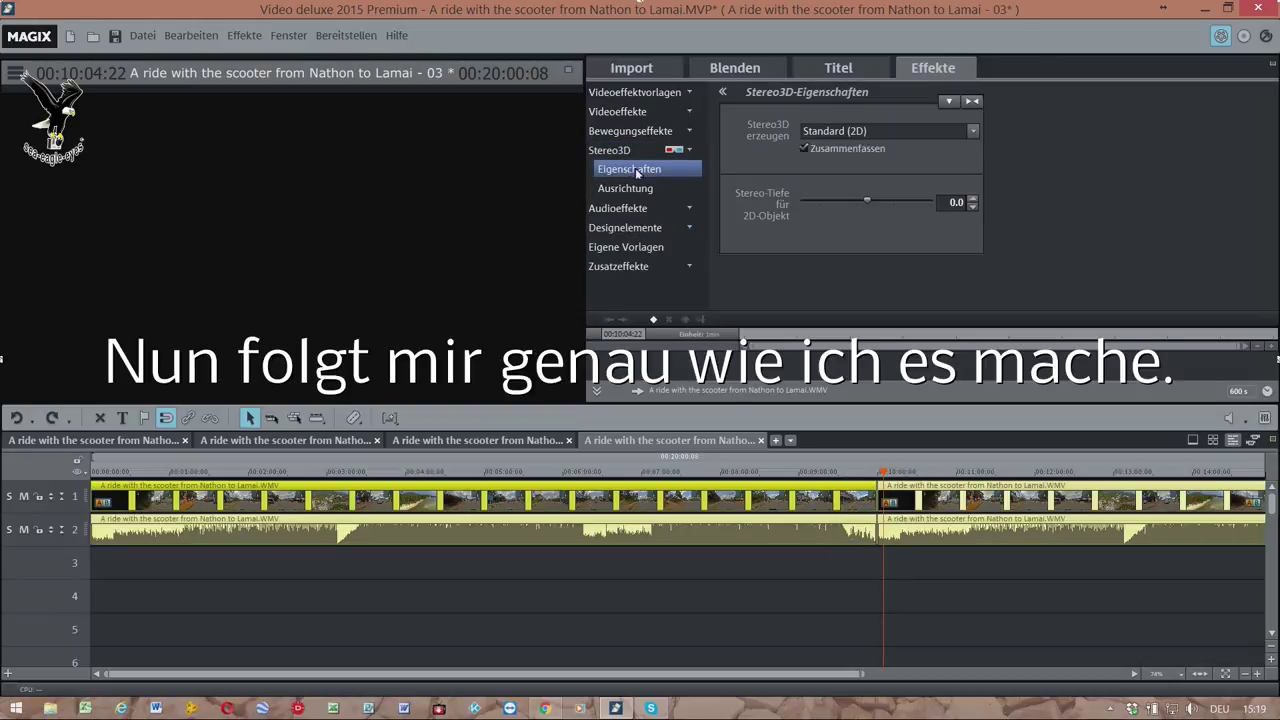
left_click(886, 135)
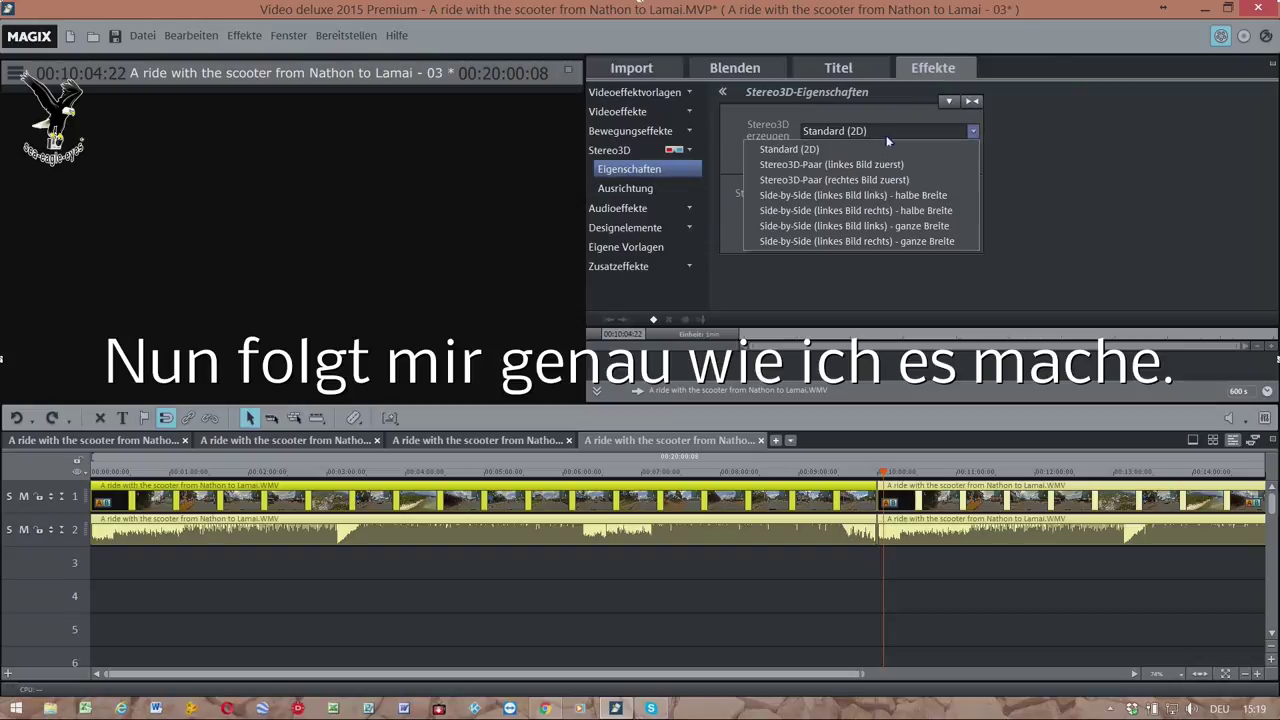
left_click(873, 165)
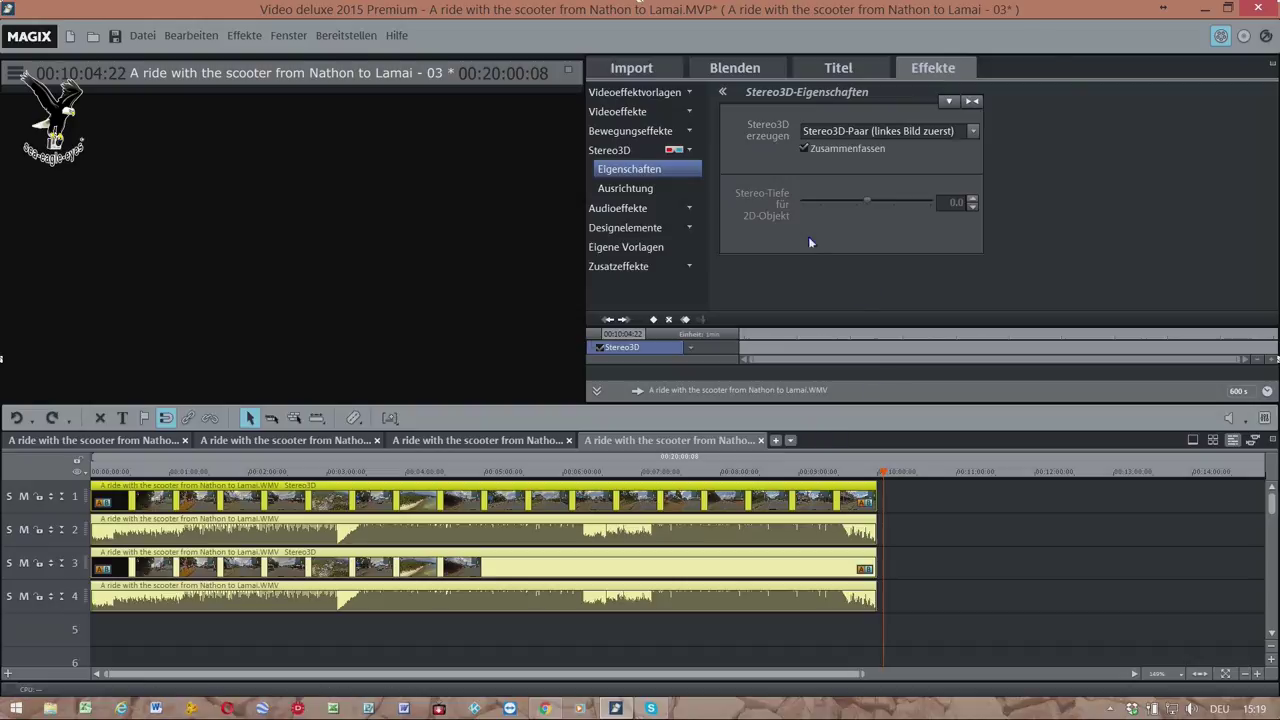
Step: With the Stereo3D Ausrichtung settings open, move the playhead to about 00:01:08 and switch the preview to Anaglyphendarstellung
left_click(650, 190)
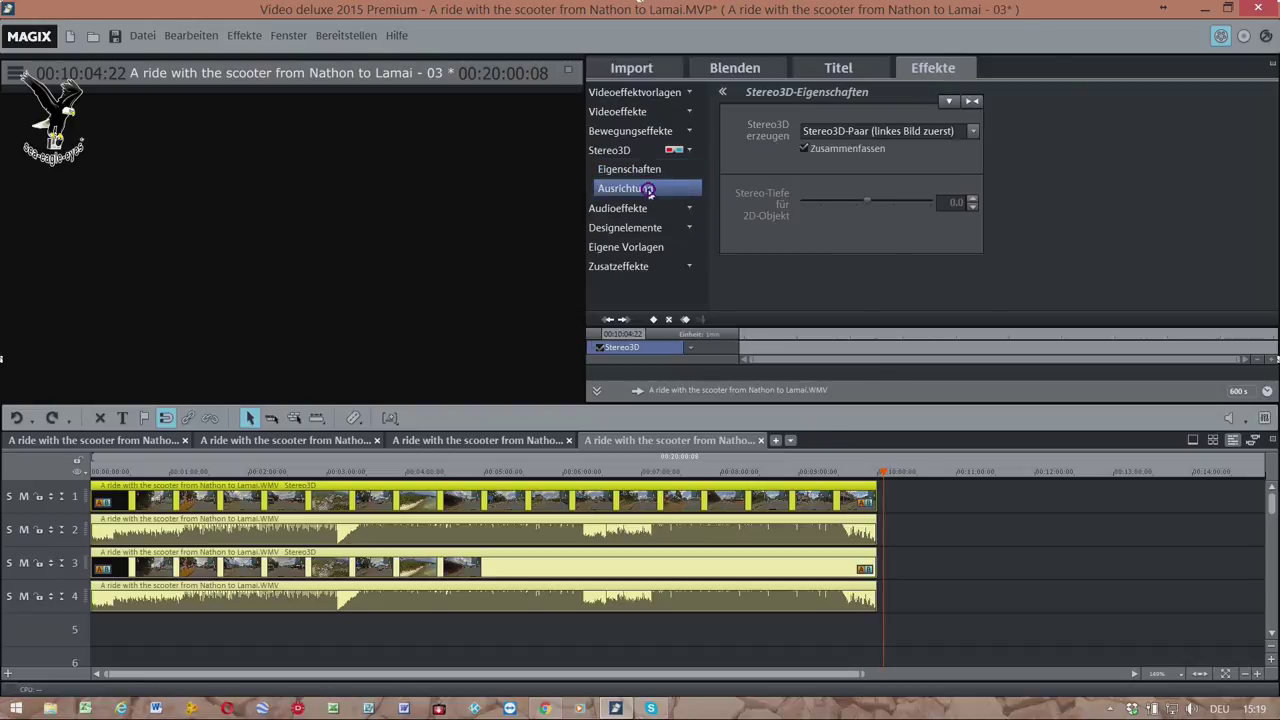
left_click(181, 467)
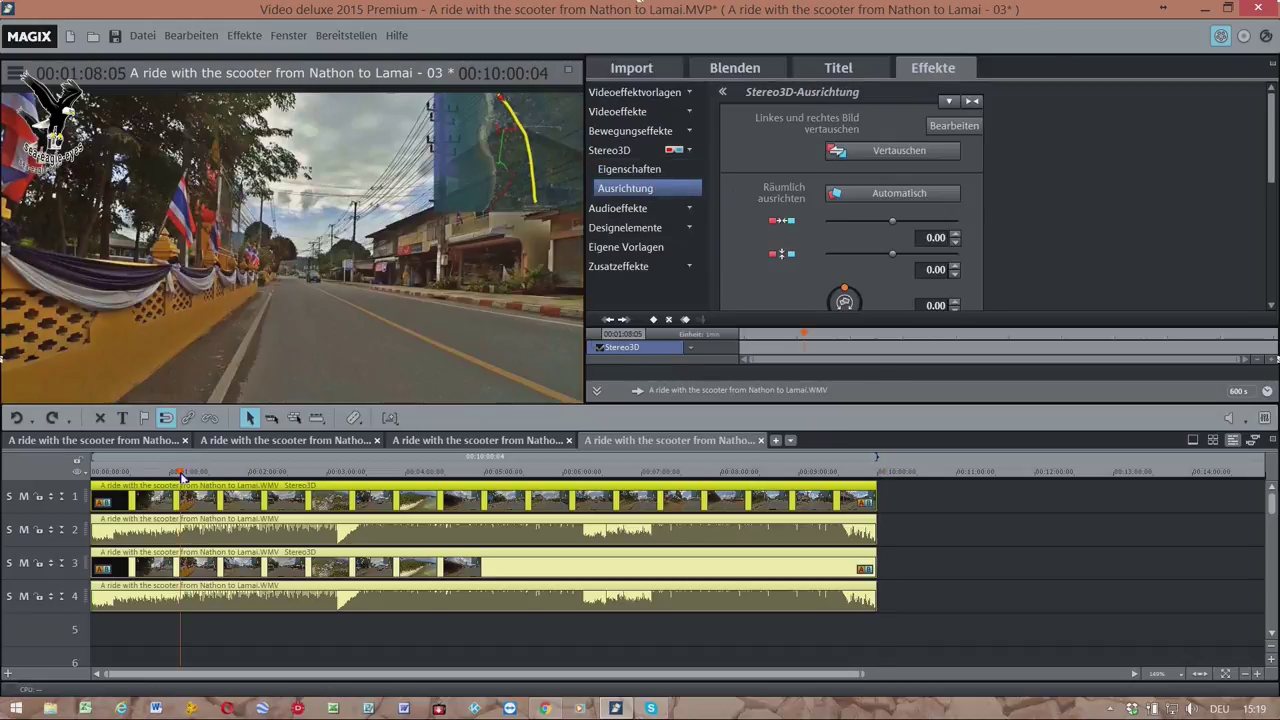
left_click(15, 73)
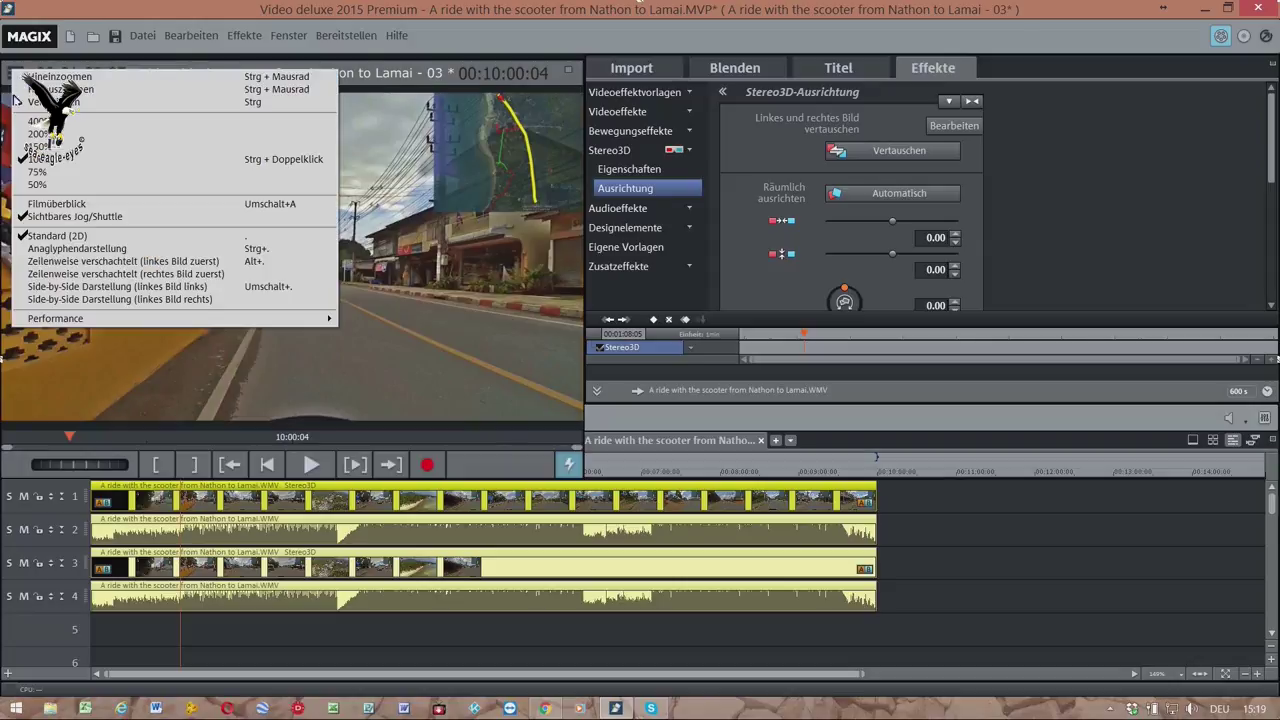
left_click(55, 250)
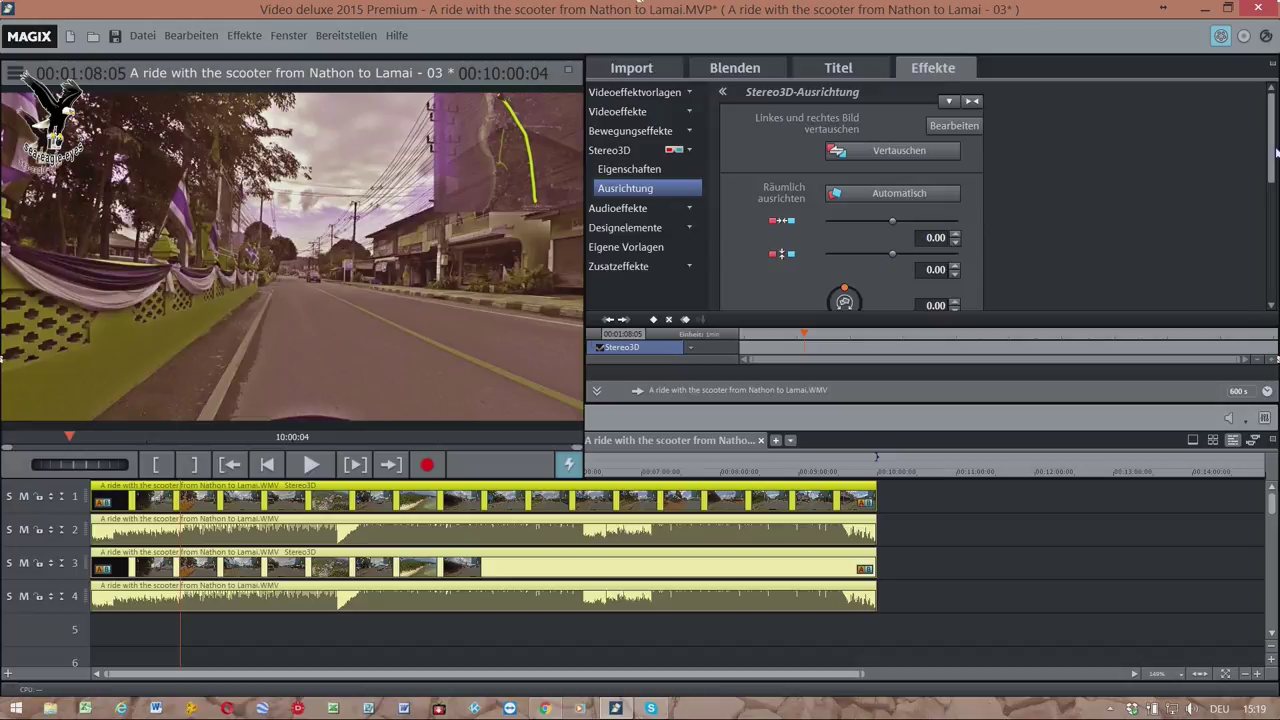
Step: Run the automatic correction for Verschiebung Frames and for Räumlich ausrichten on the stereo pair
left_click_drag(1276, 150, 1272, 258)
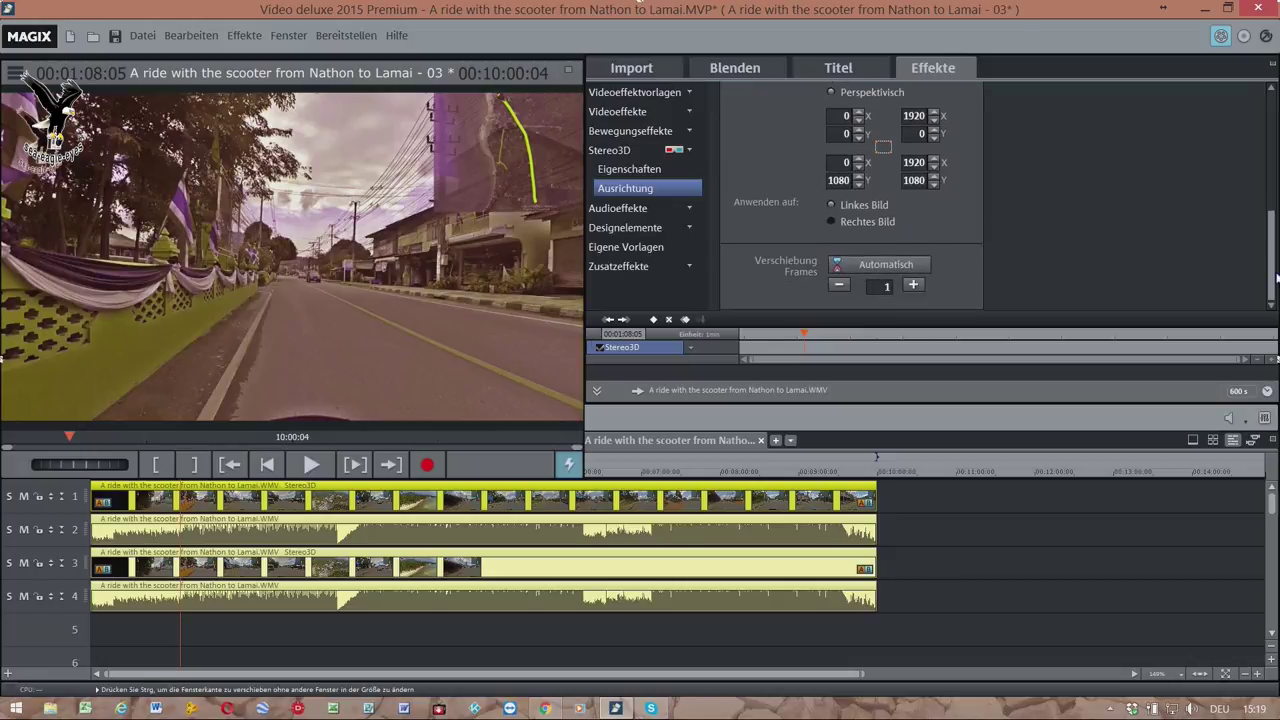
left_click(880, 266)
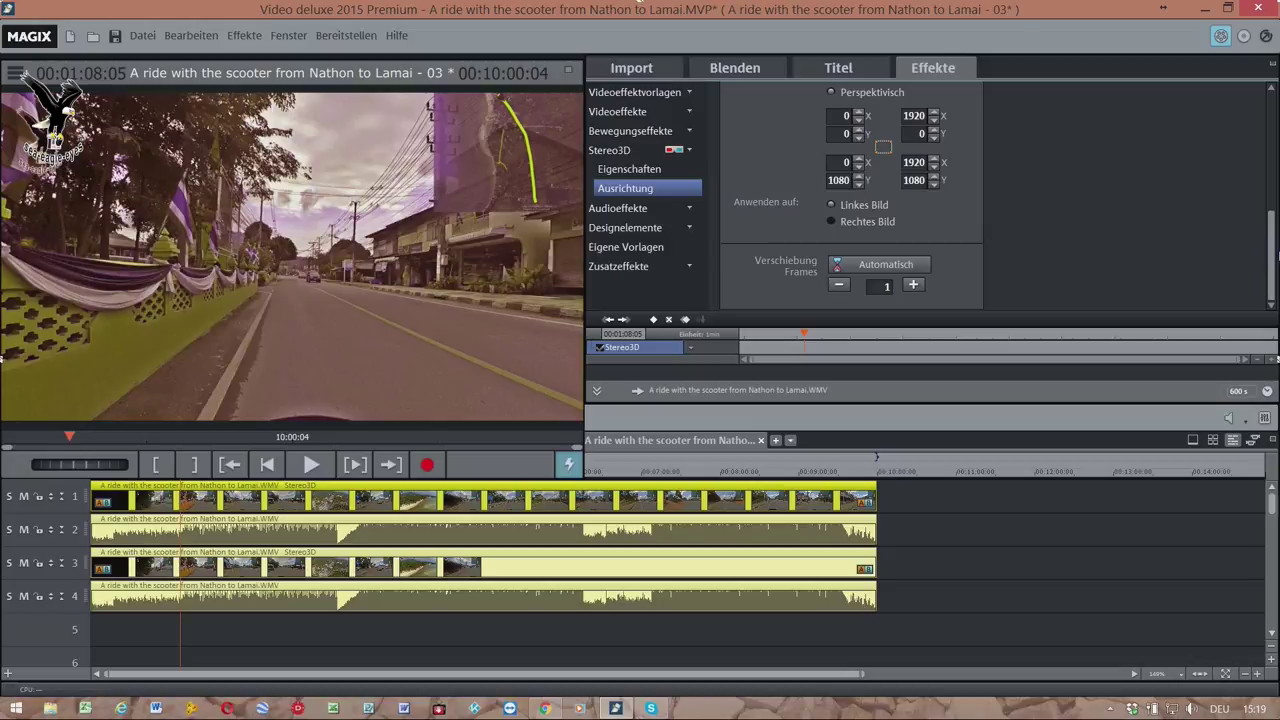
left_click_drag(1274, 256, 1258, 146)
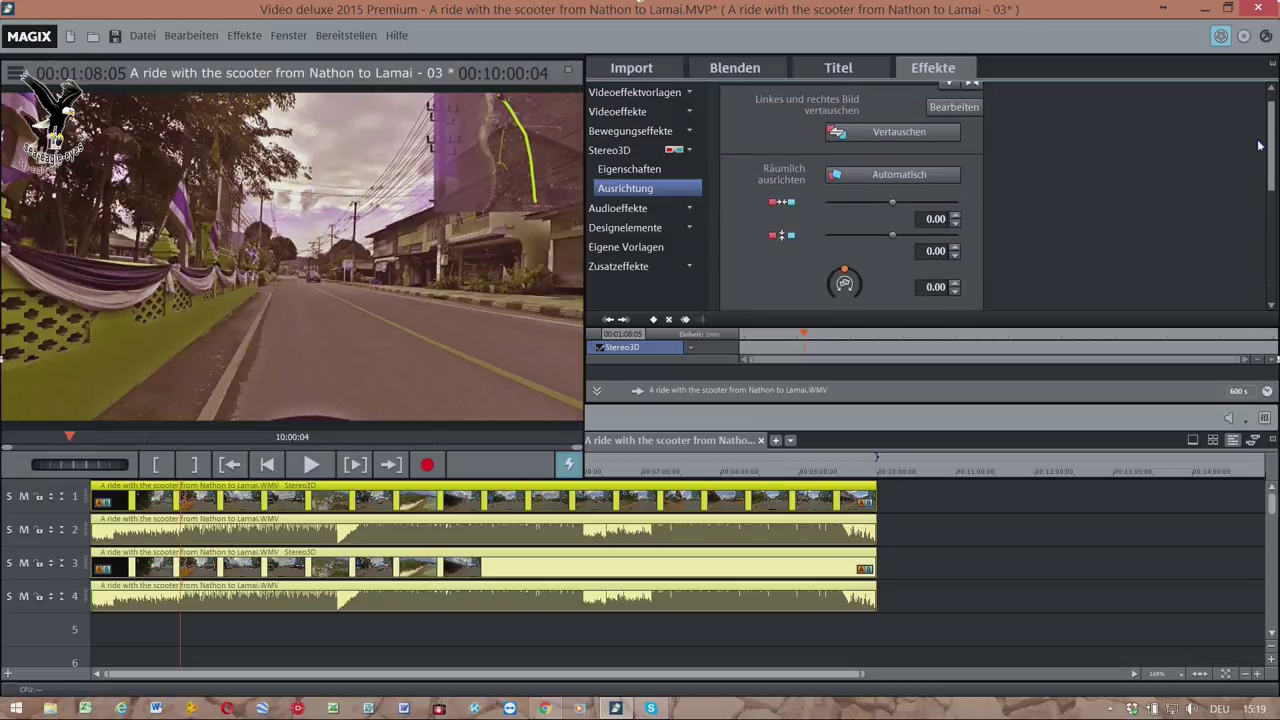
left_click(899, 176)
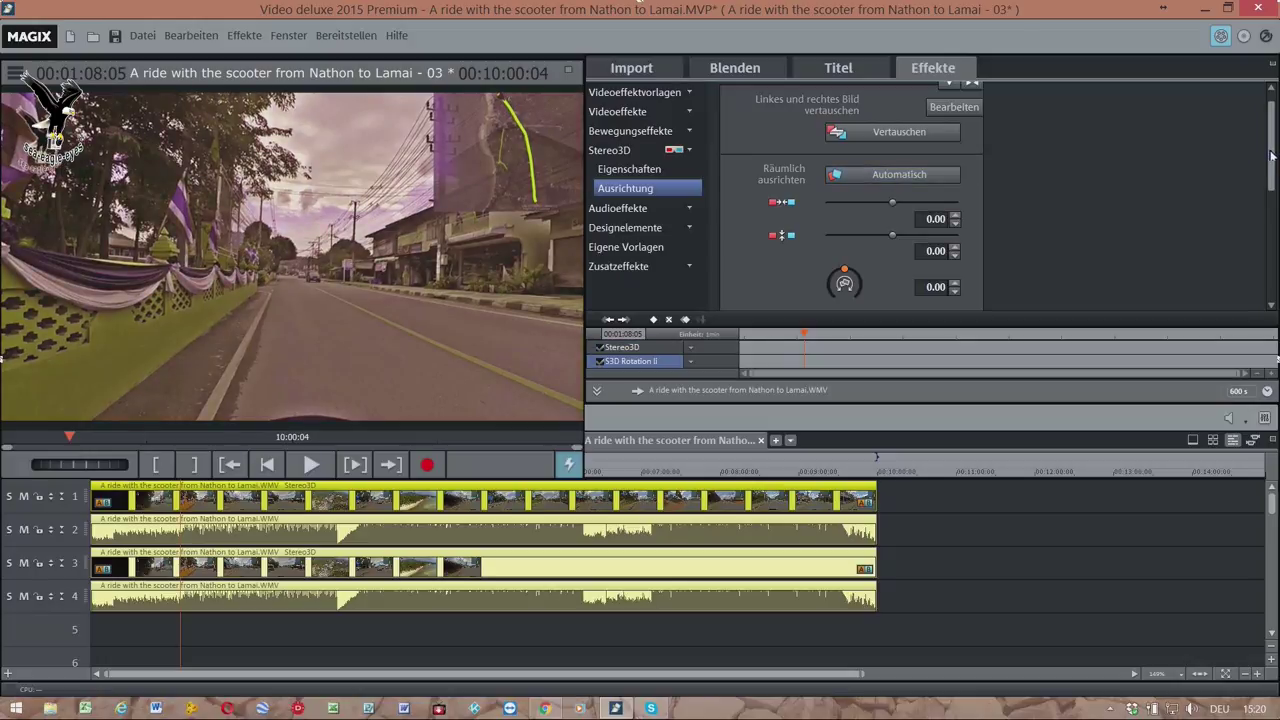
Step: Reduce the stereo pair's Verschiebung Frames by three steps to produce the 3D effect
scroll(1274, 155, "down", 5)
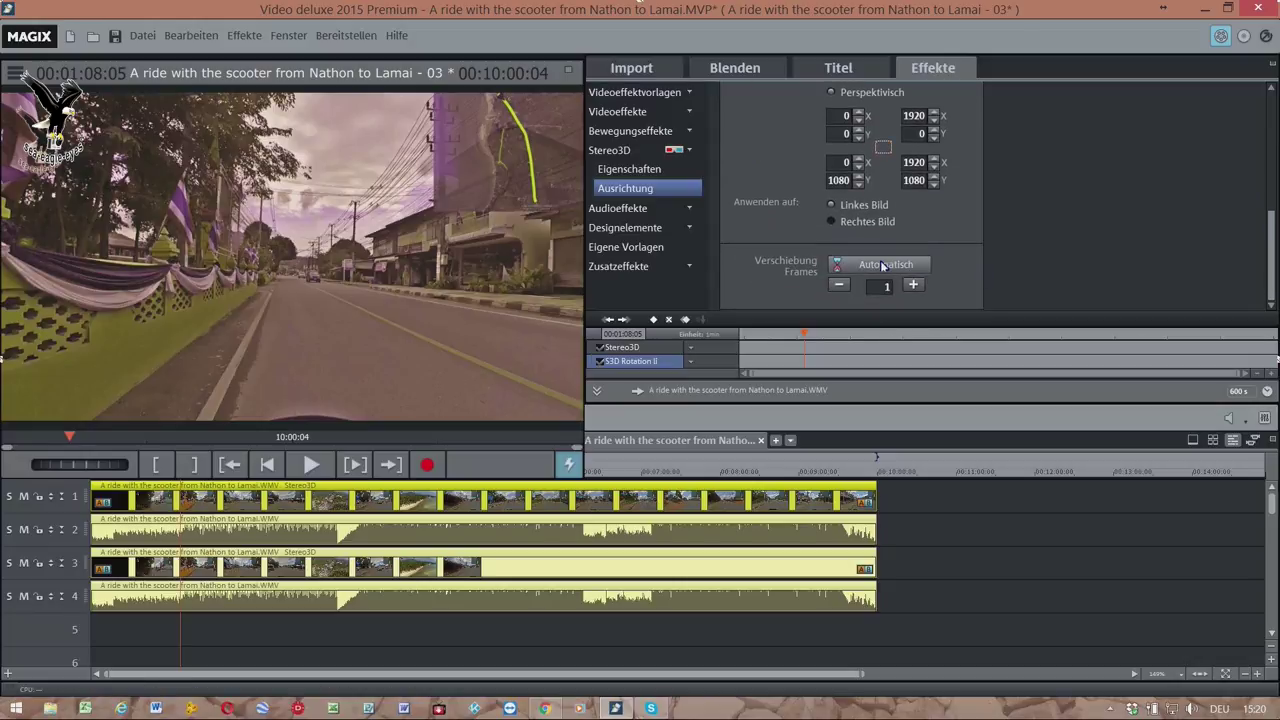
left_click(842, 286)
left_click(840, 288)
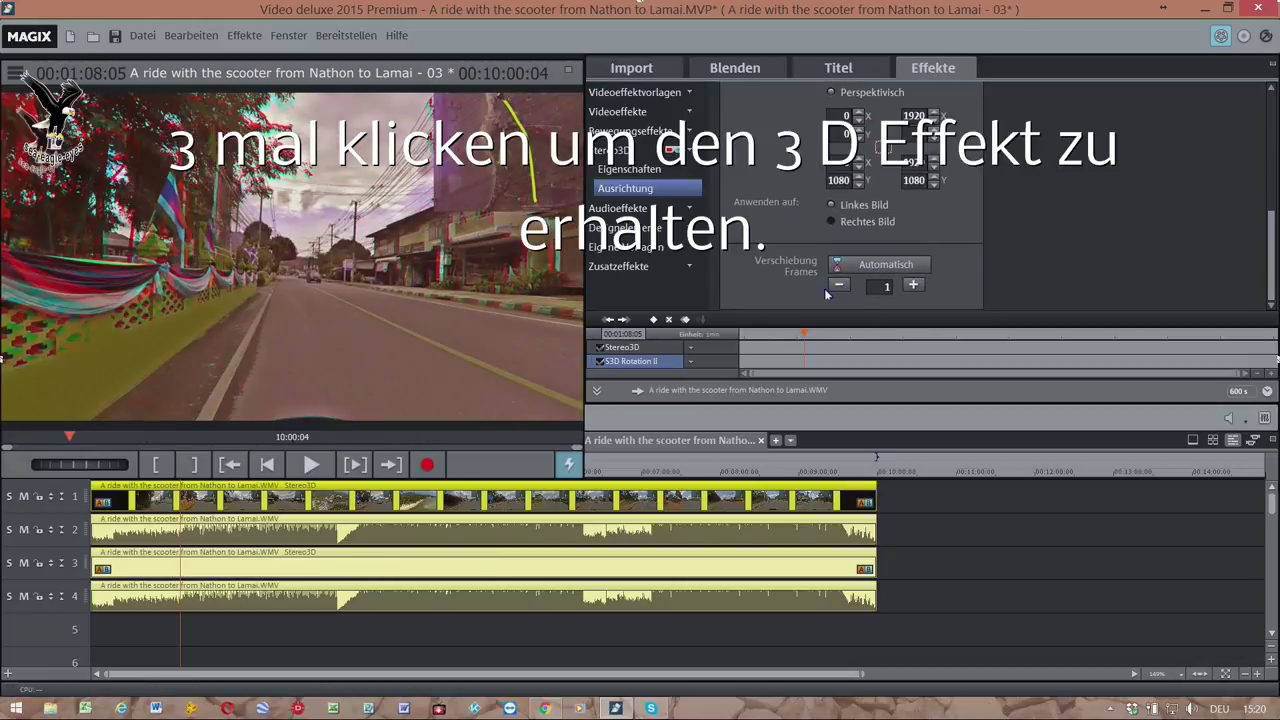
left_click(839, 288)
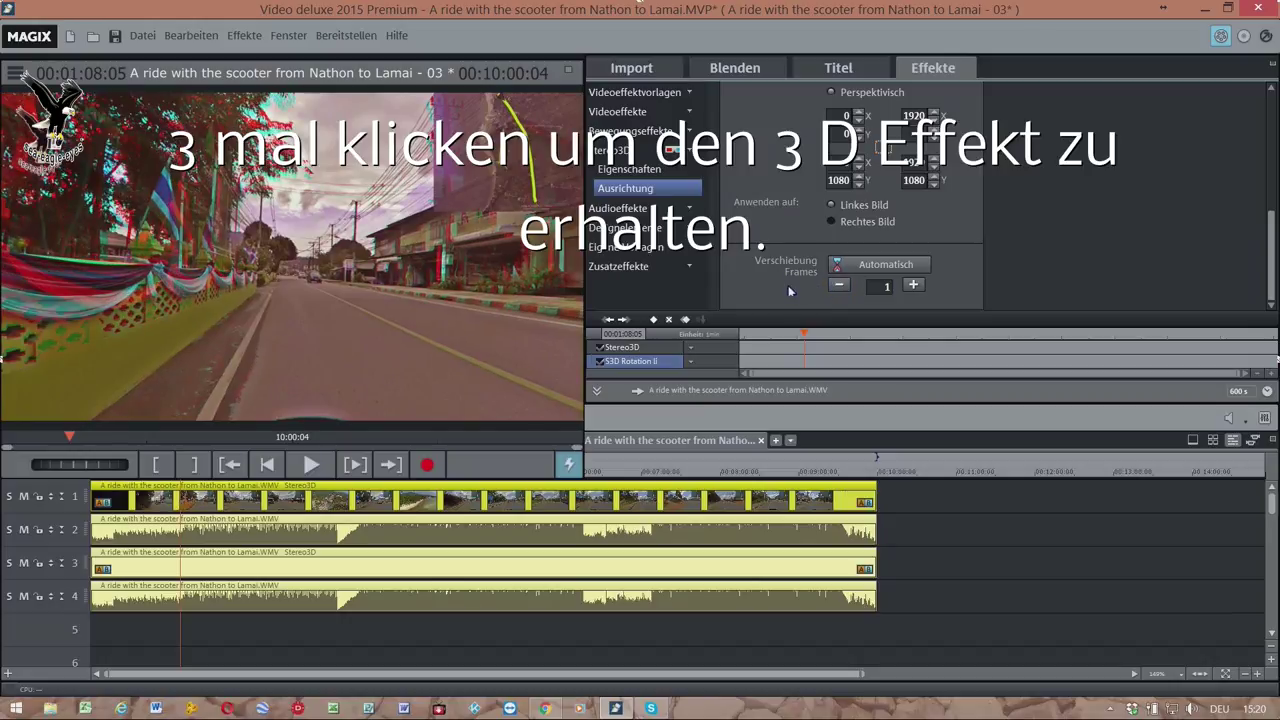
left_click(838, 288)
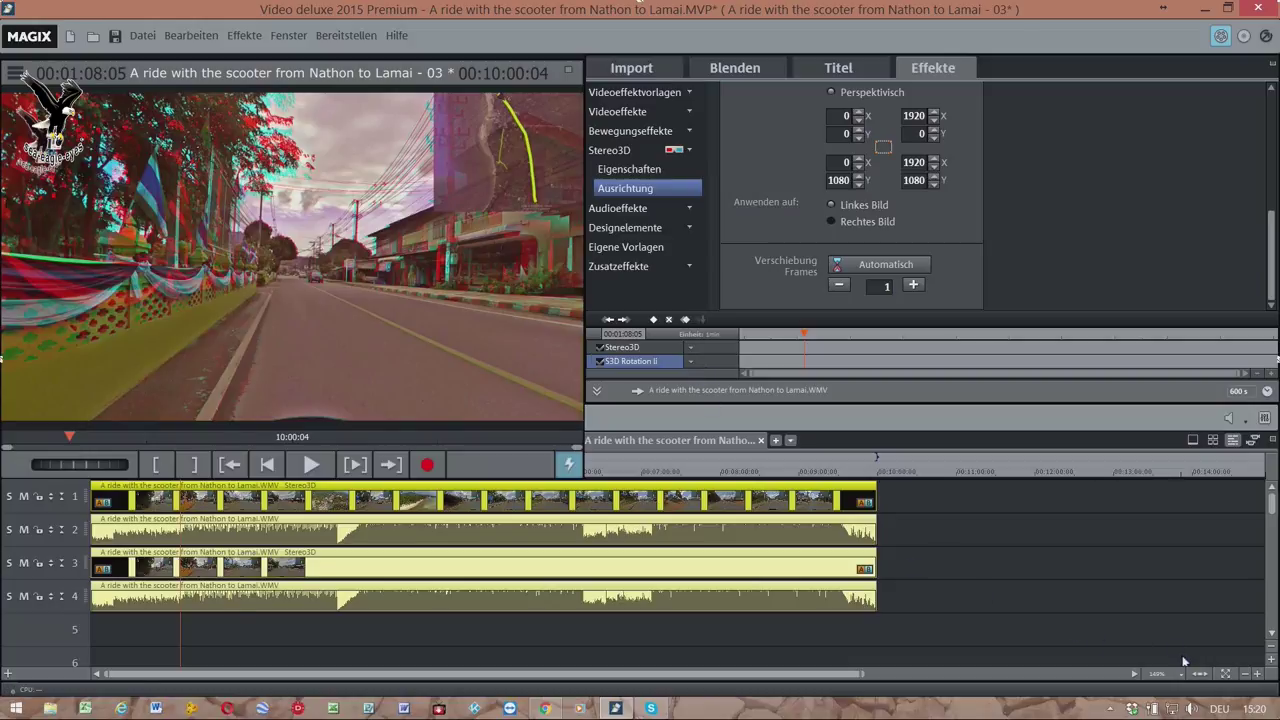
Step: Fit the whole film into the timeline, reselect the stereo pair and restore the Standard window arrangement
left_click(1200, 675)
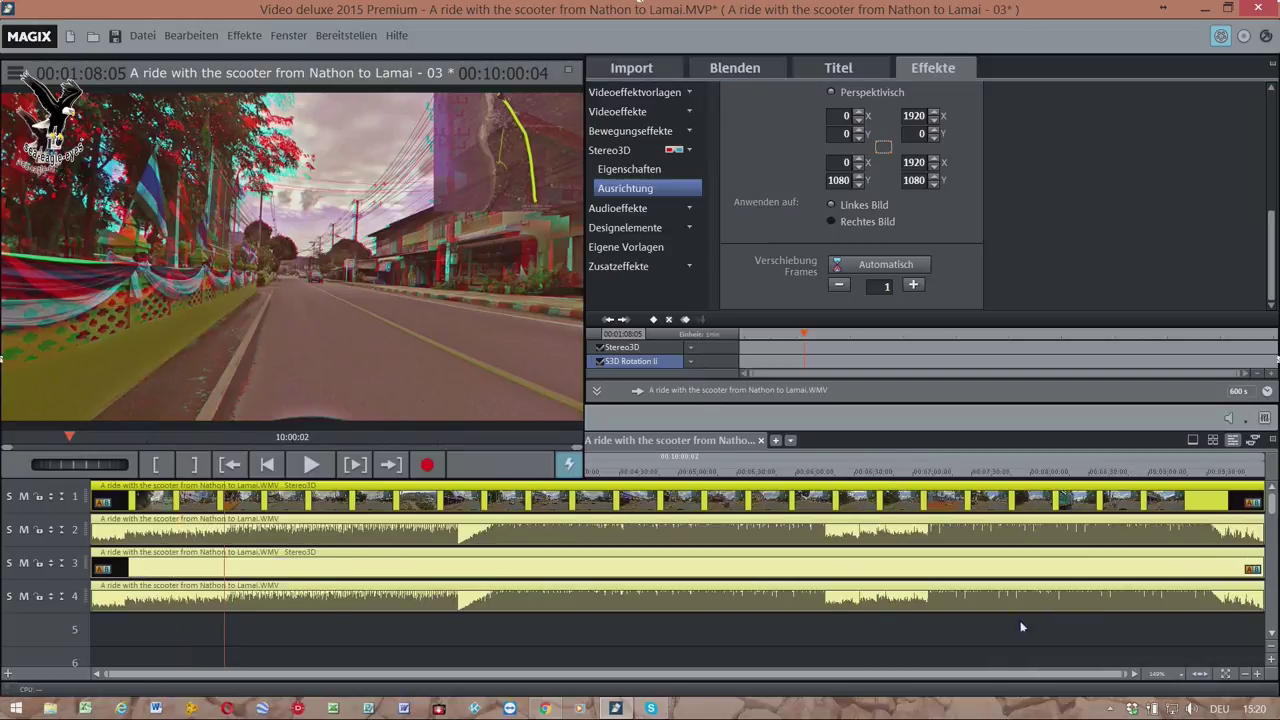
left_click(740, 622)
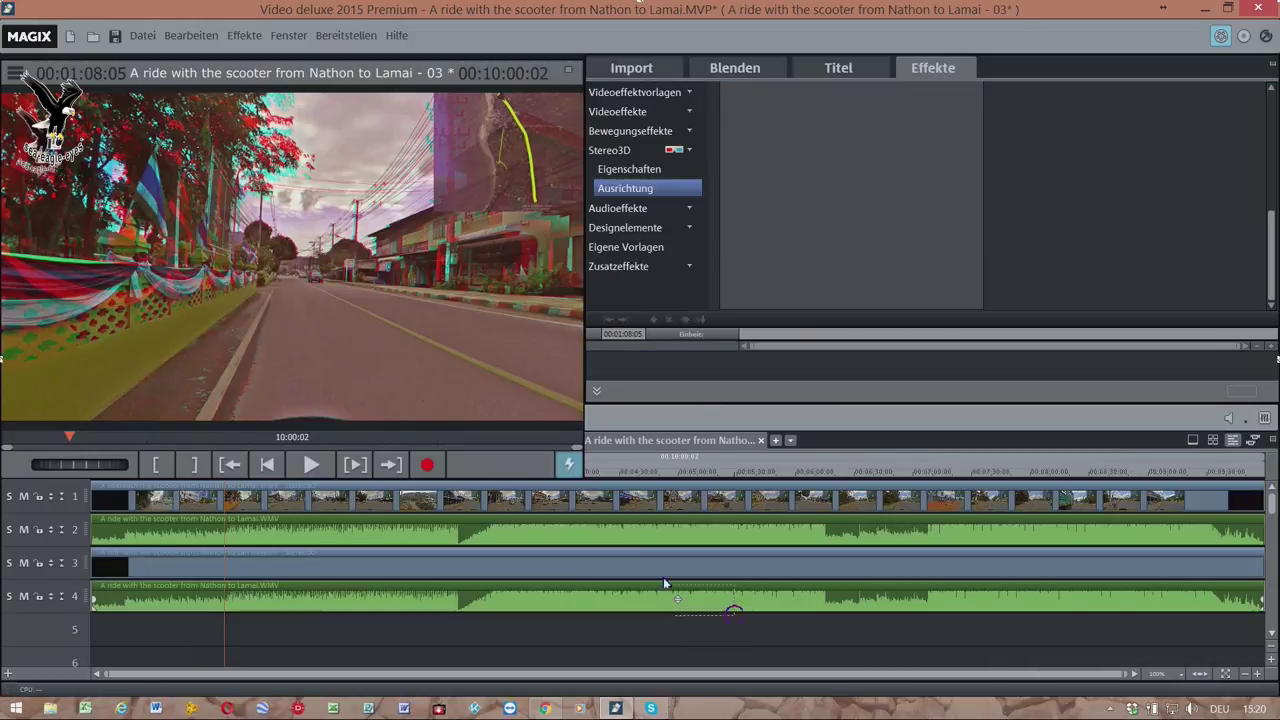
left_click(580, 503)
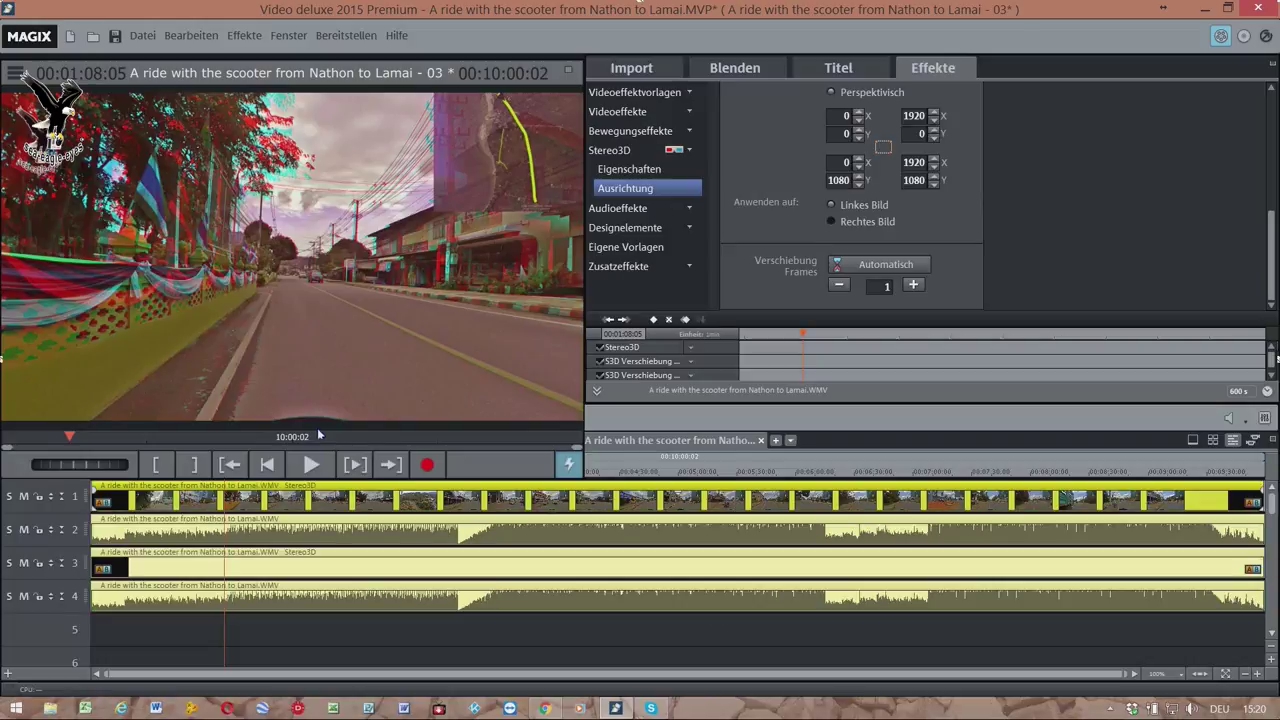
left_click(288, 40)
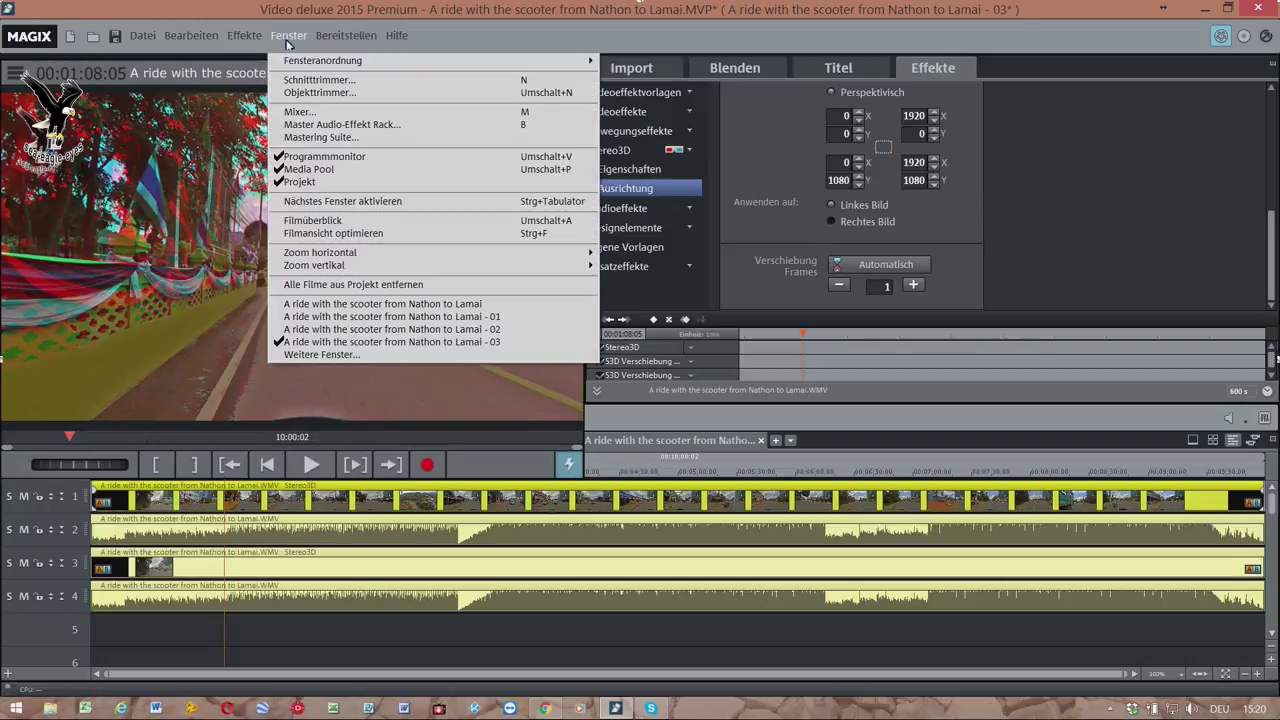
mouse_move(357, 68)
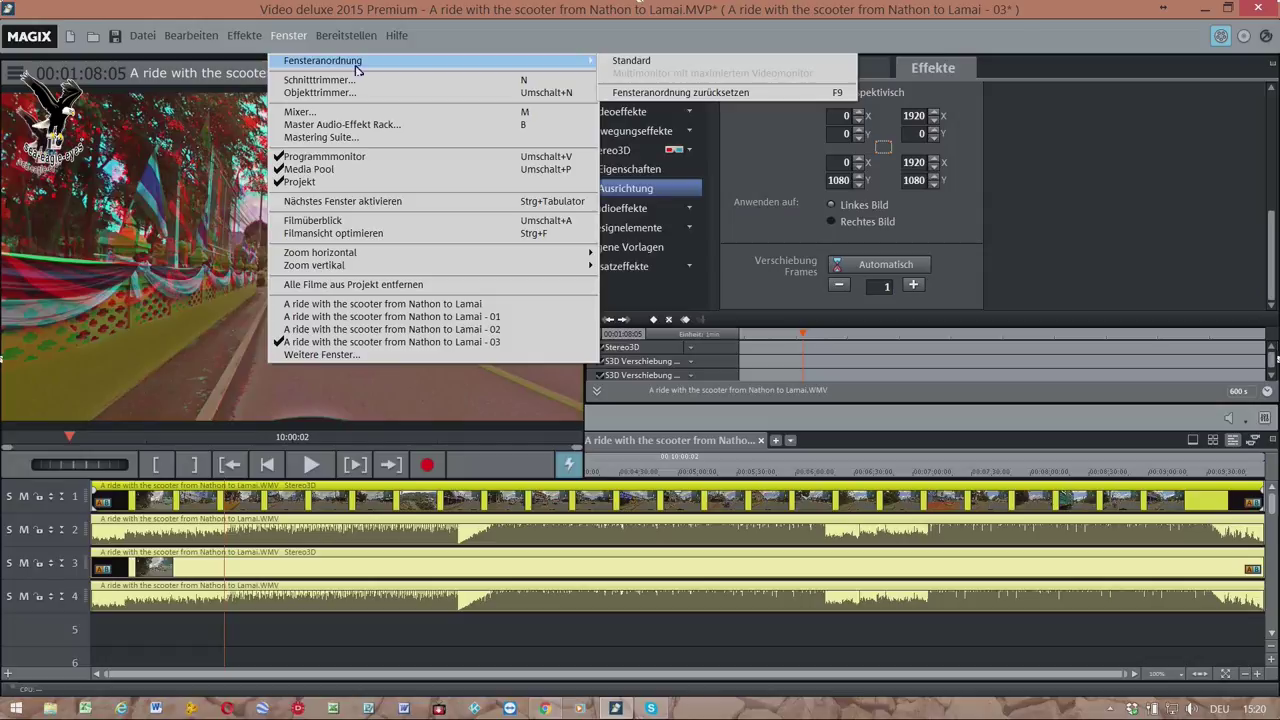
left_click(625, 61)
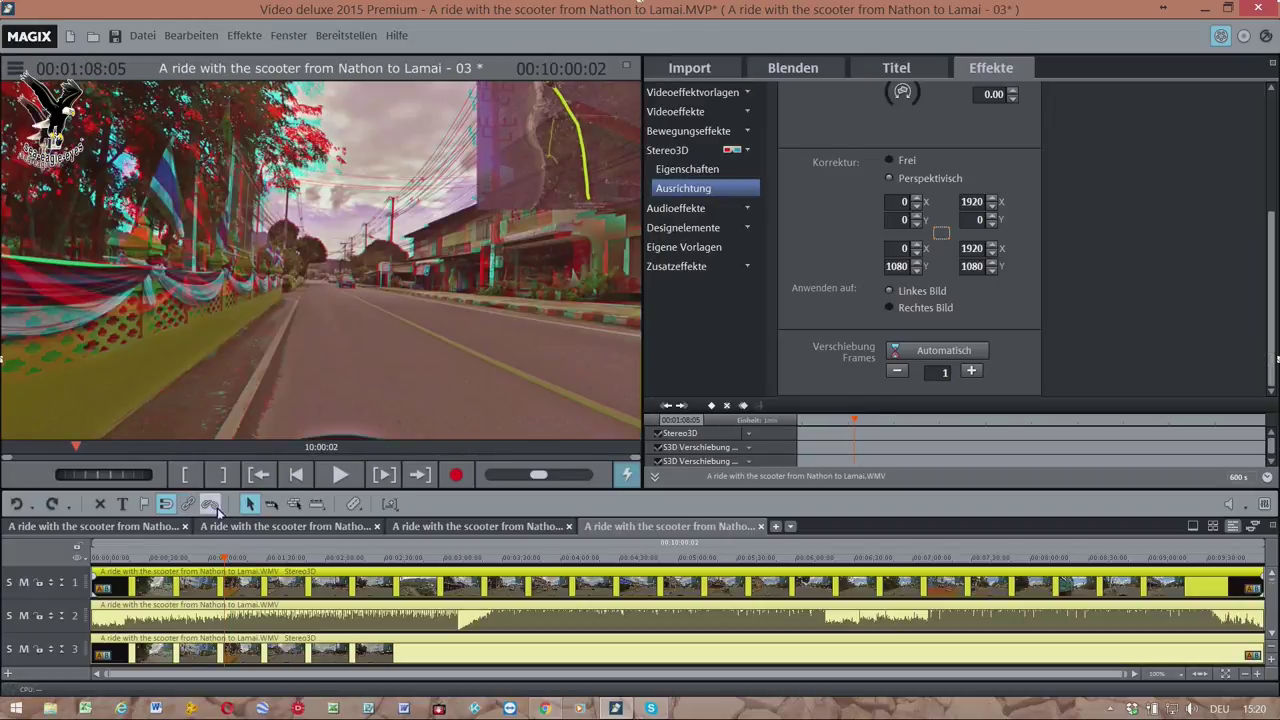
Step: Separate the clip on track 3 from the selection and delete its Stereo3D effect
left_click(340, 622)
left_click(367, 655)
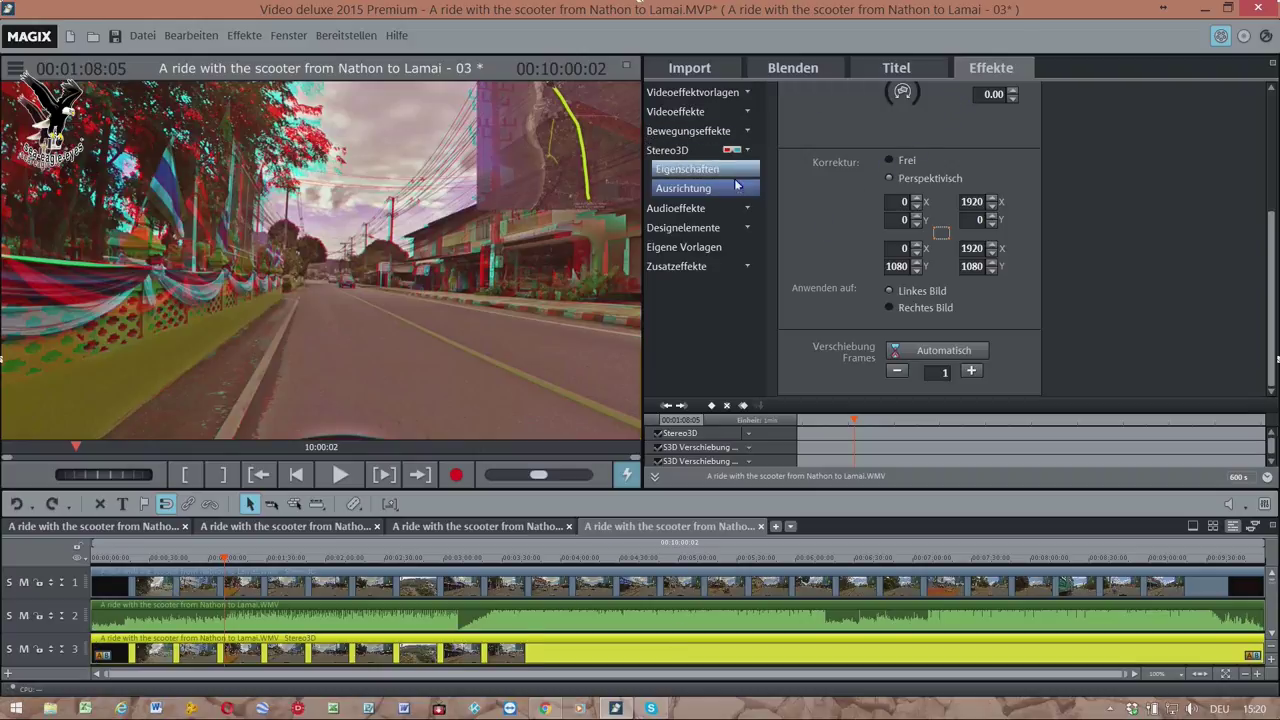
left_click(718, 131)
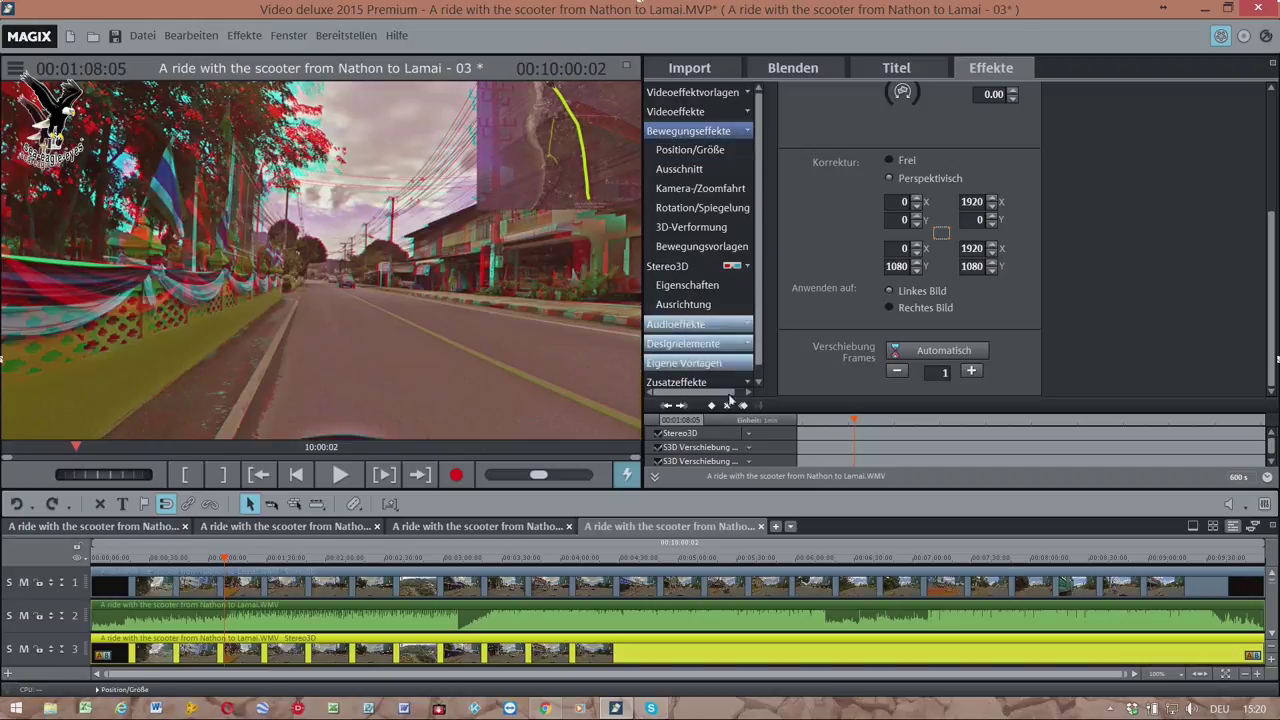
right_click(750, 440)
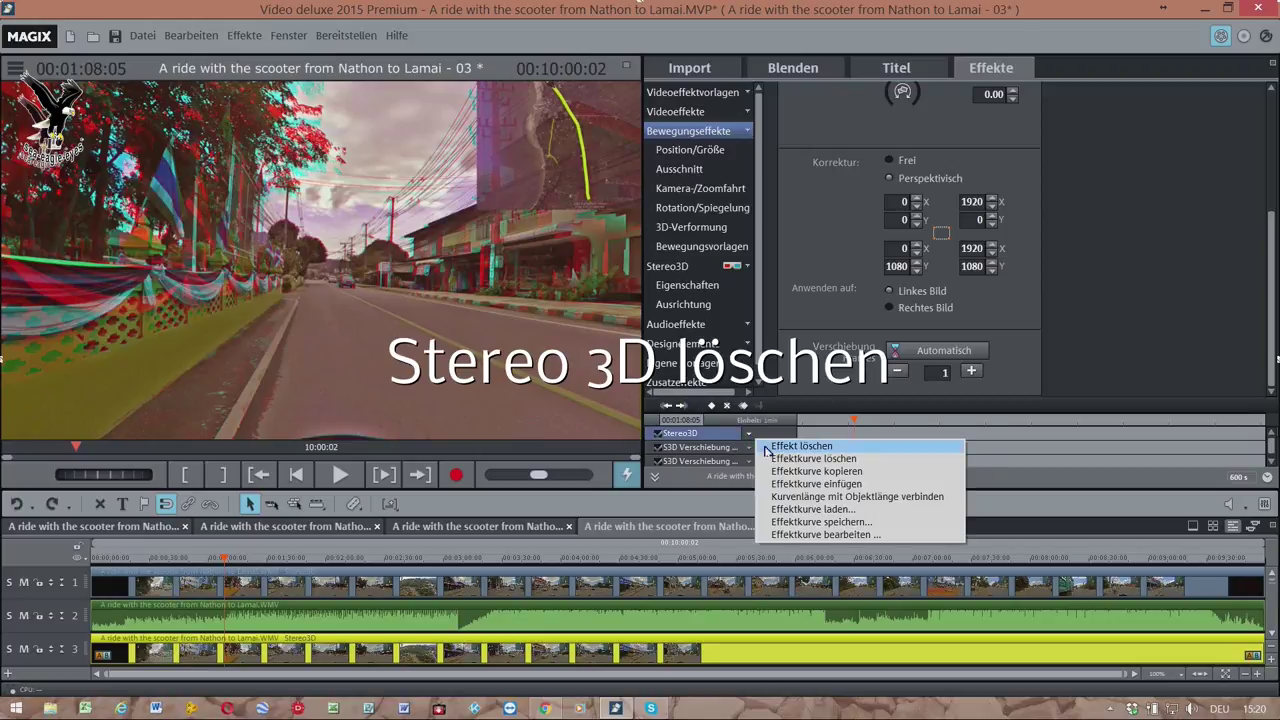
left_click(784, 446)
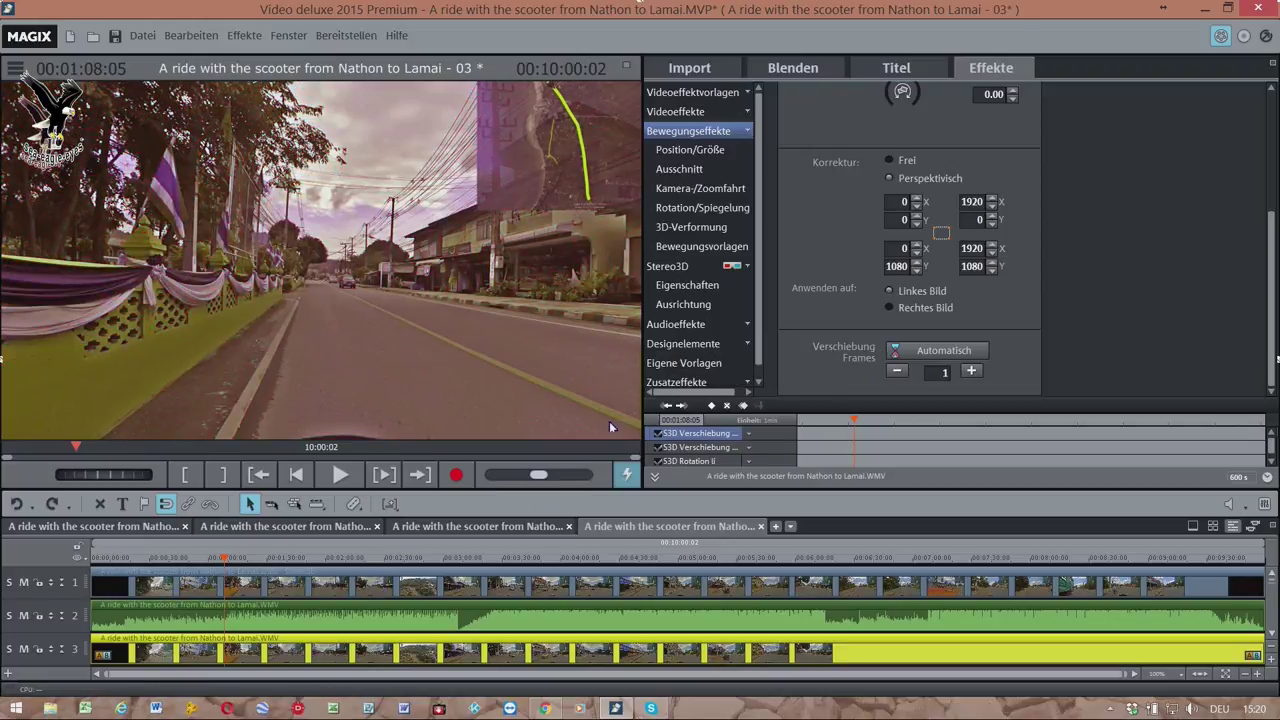
Step: Apply the Bild-in-Bild template 2/1 links to the track 1 clip and 2/1 rechts to the track 3 clip
left_click(703, 345)
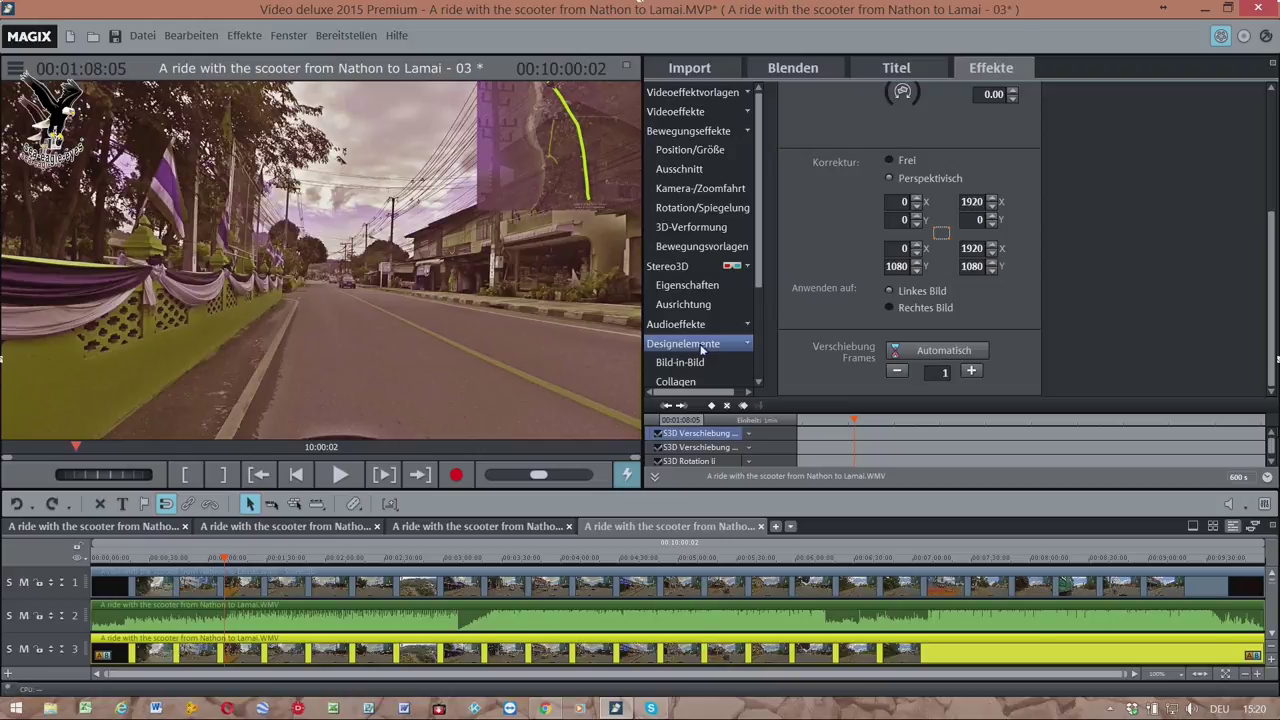
left_click(699, 363)
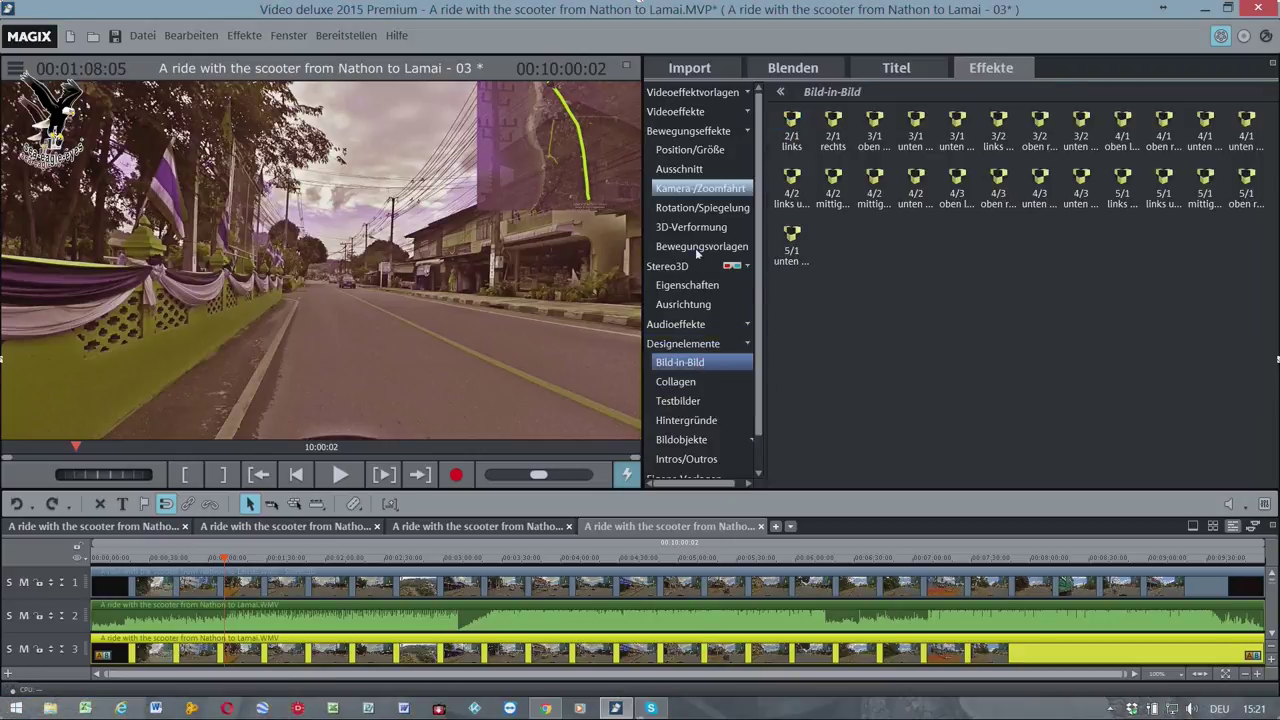
left_click(278, 582)
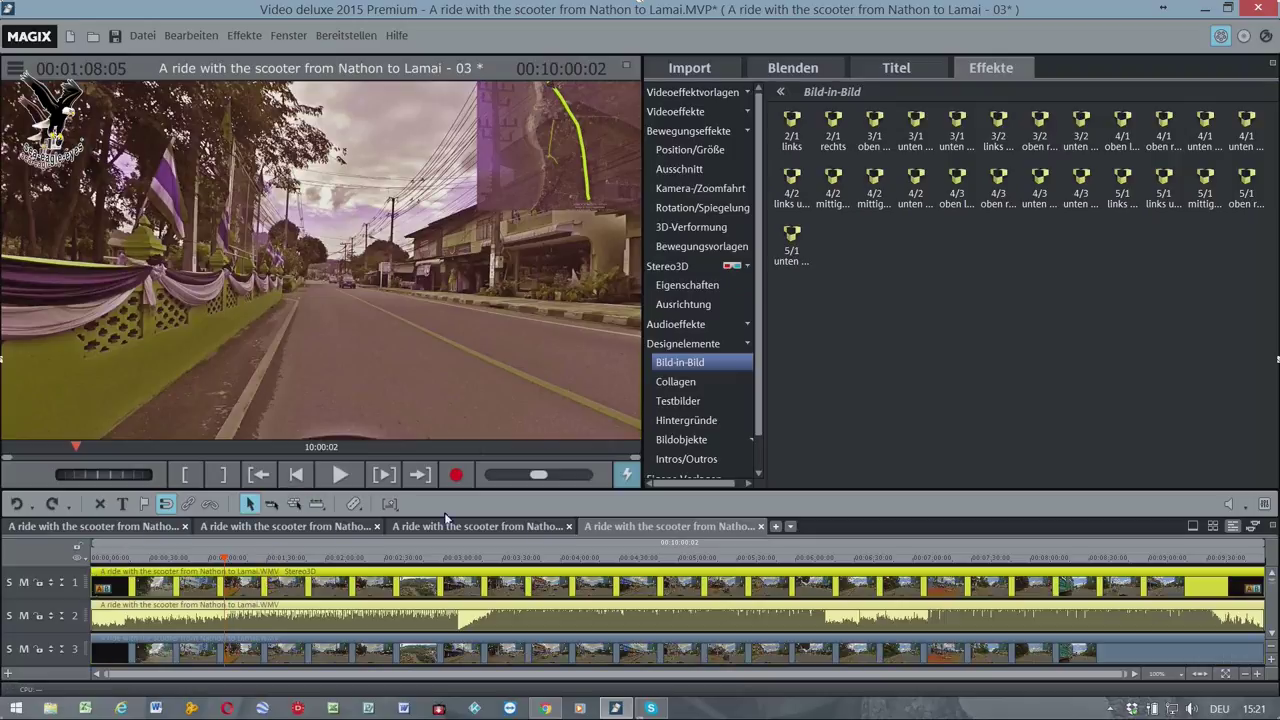
left_click(800, 124)
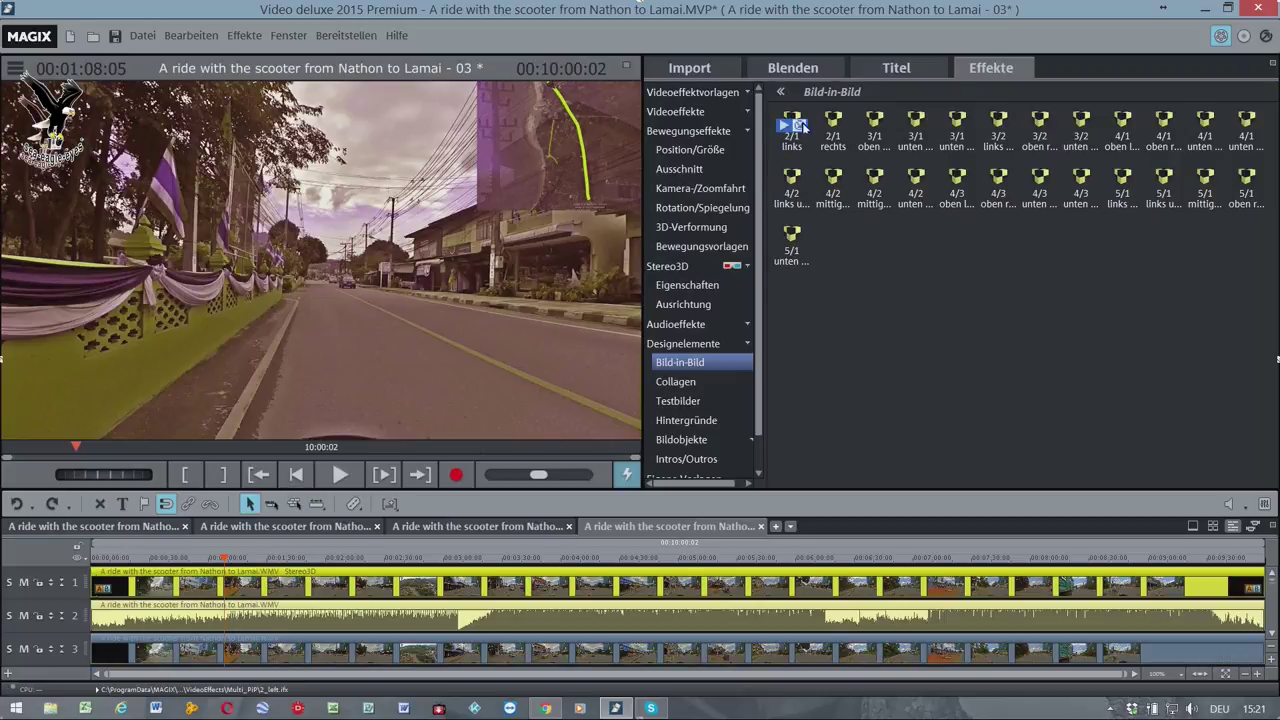
left_click(330, 652)
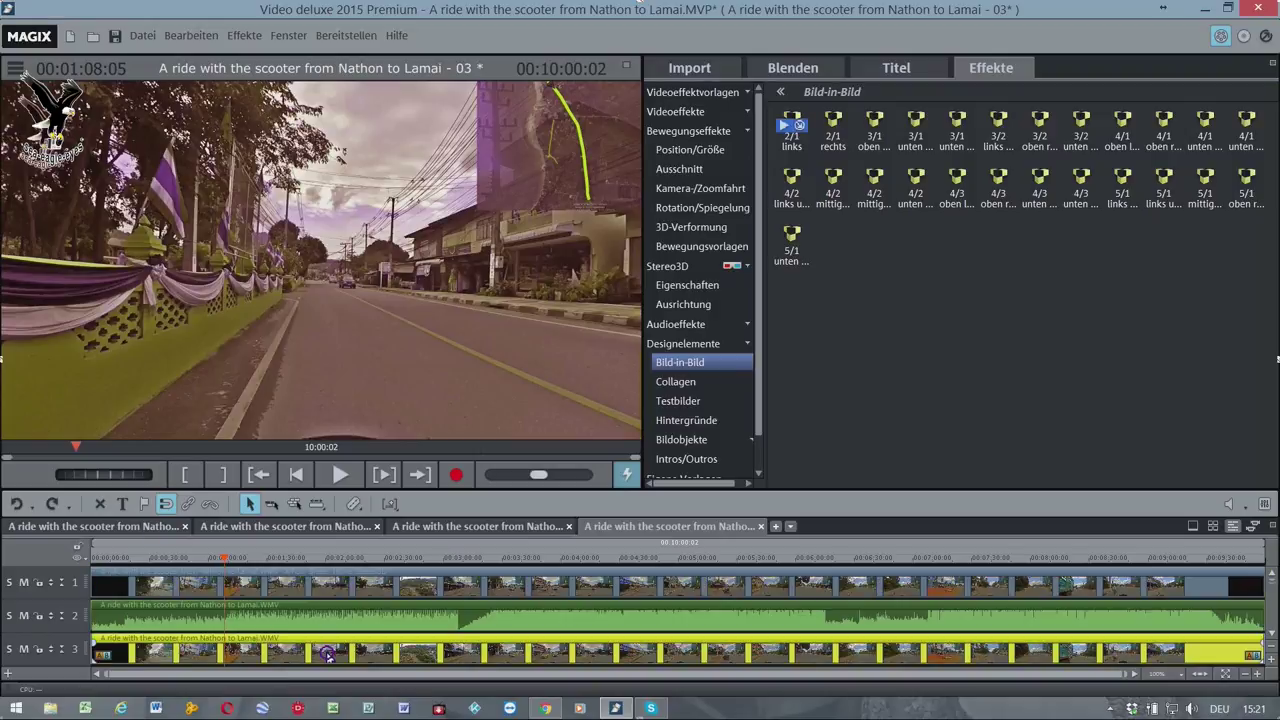
left_click(832, 128)
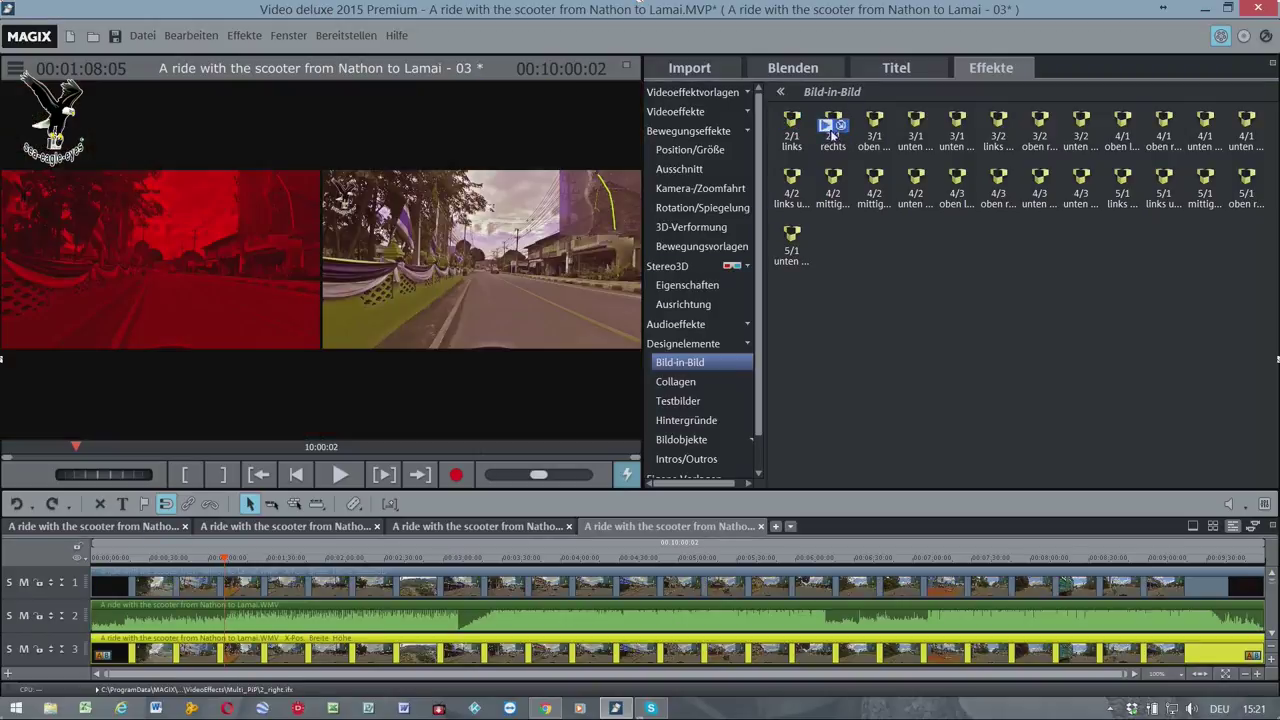
Step: Deactivate the Stereo3D effect on the track 1 clip
left_click(323, 586)
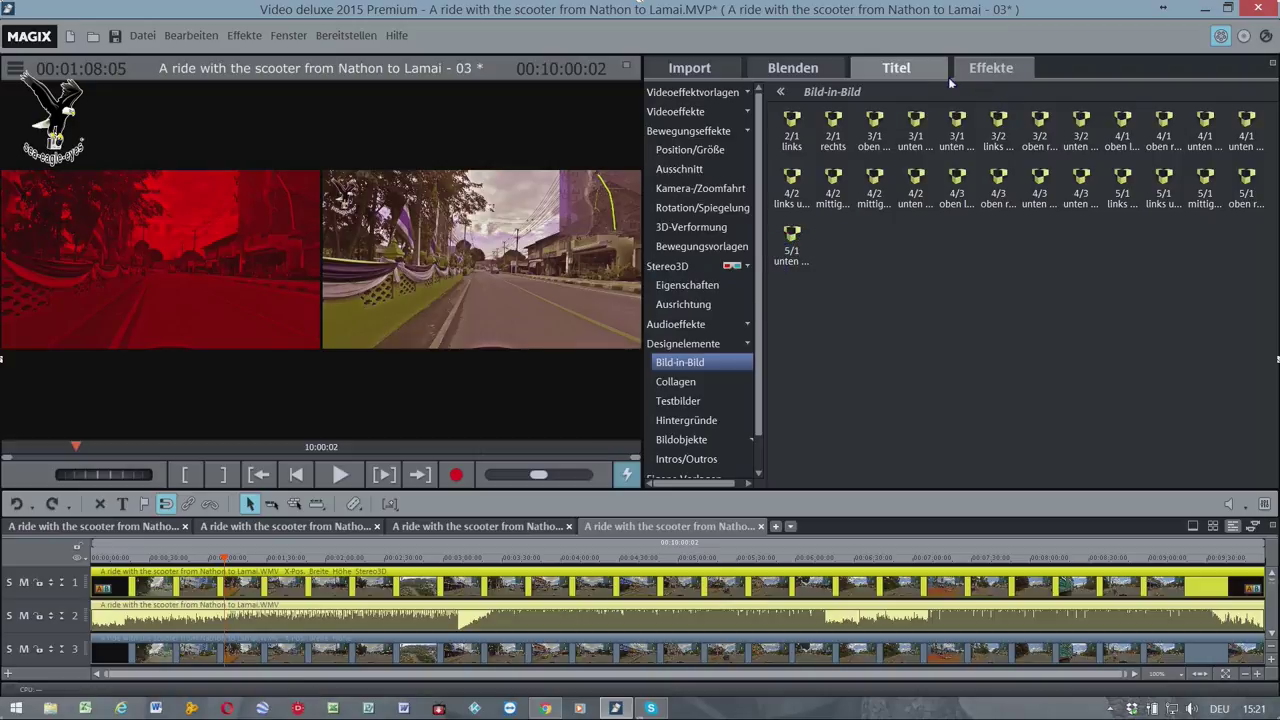
left_click(737, 149)
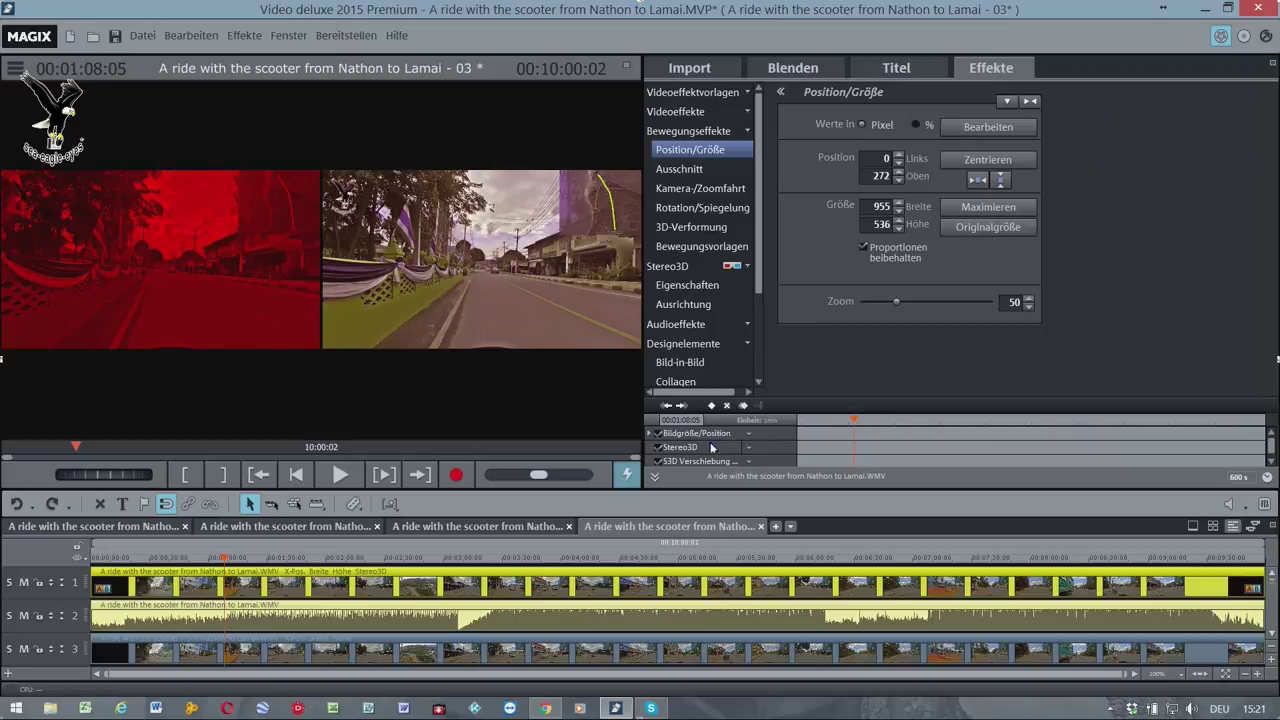
left_click(659, 448)
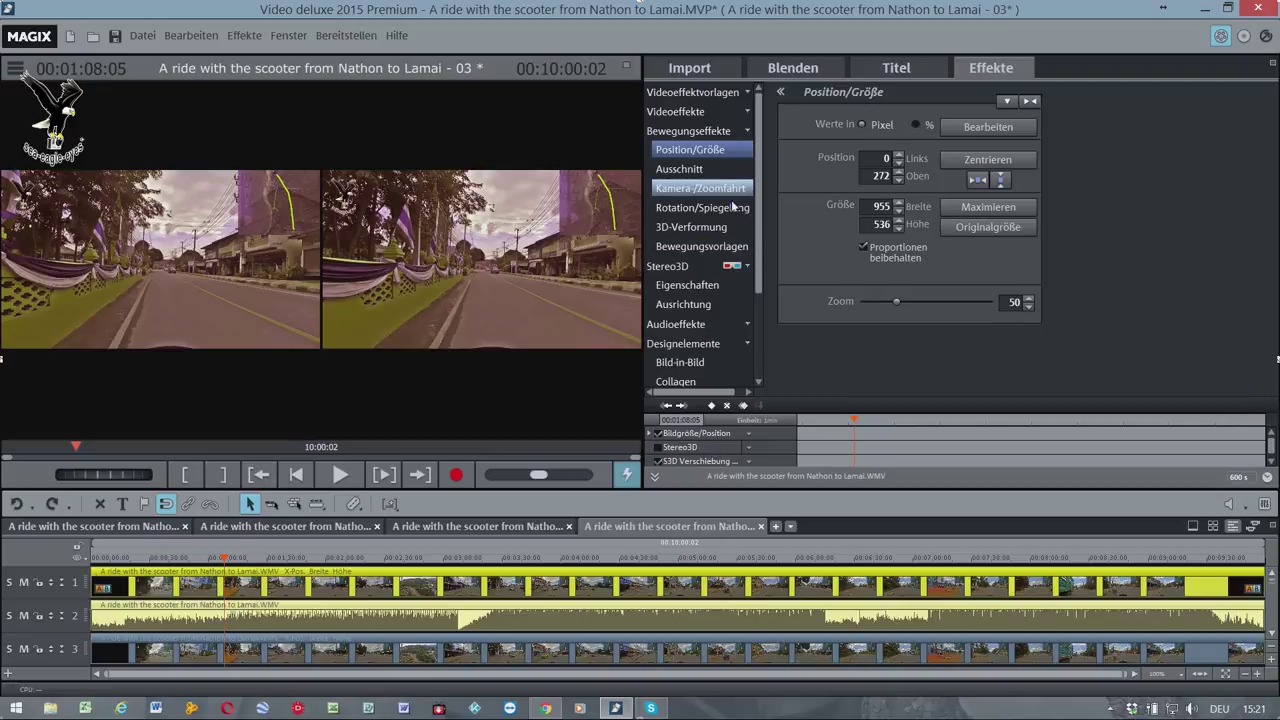
Step: Unlock the track 1 clip's proportions and set its height to 1080, width to 956 and top position to 0 pixels
left_click(860, 246)
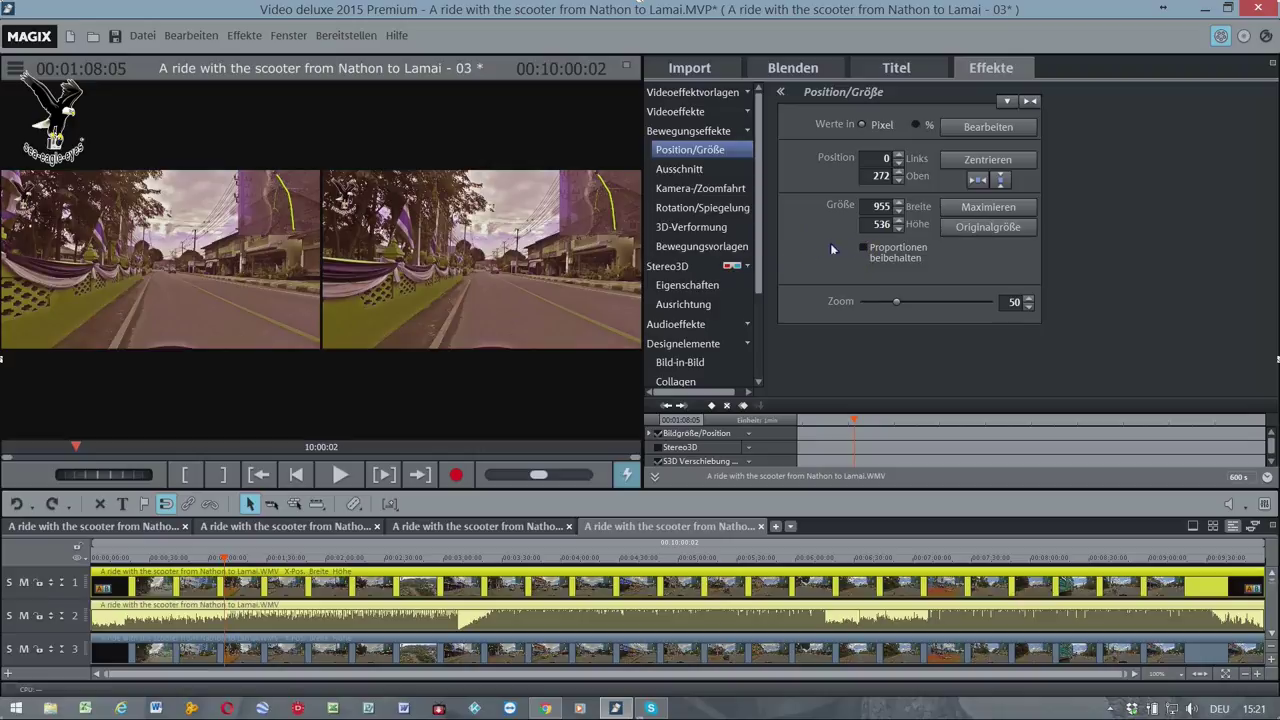
left_click_drag(871, 230, 894, 233)
type("1080")
double_click(883, 212)
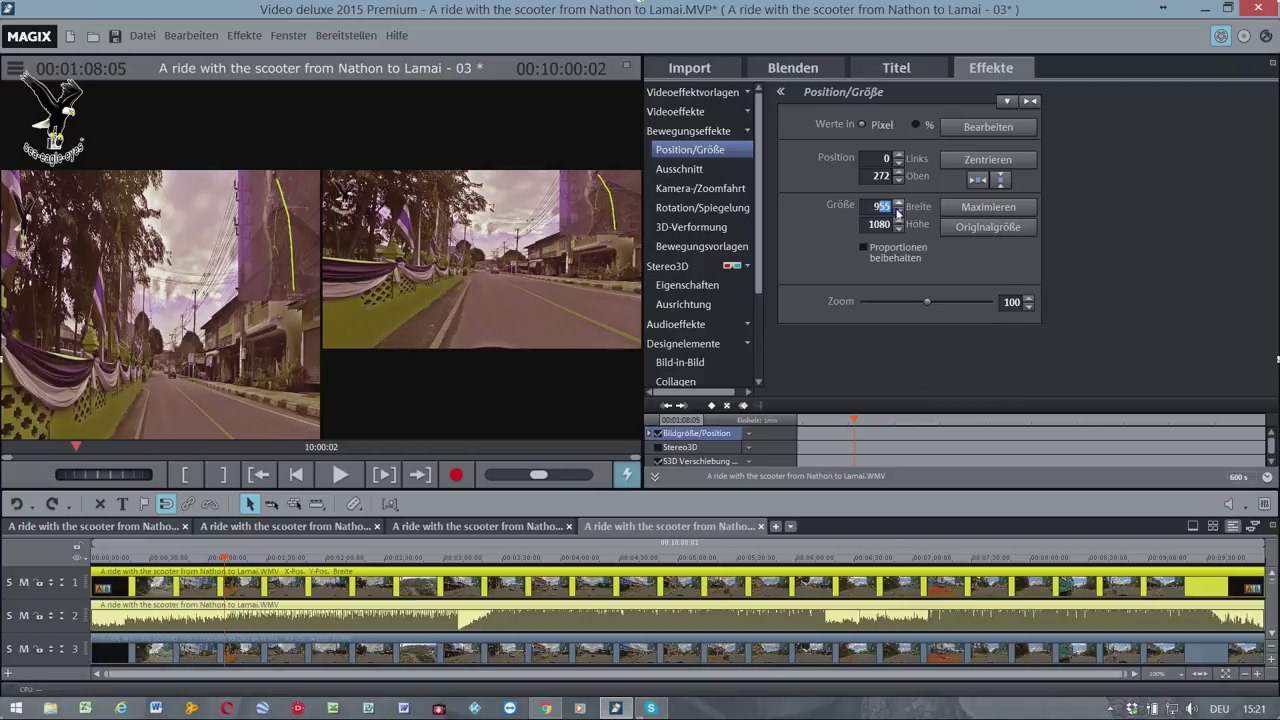
left_click(898, 202)
left_click(898, 172)
double_click(879, 180)
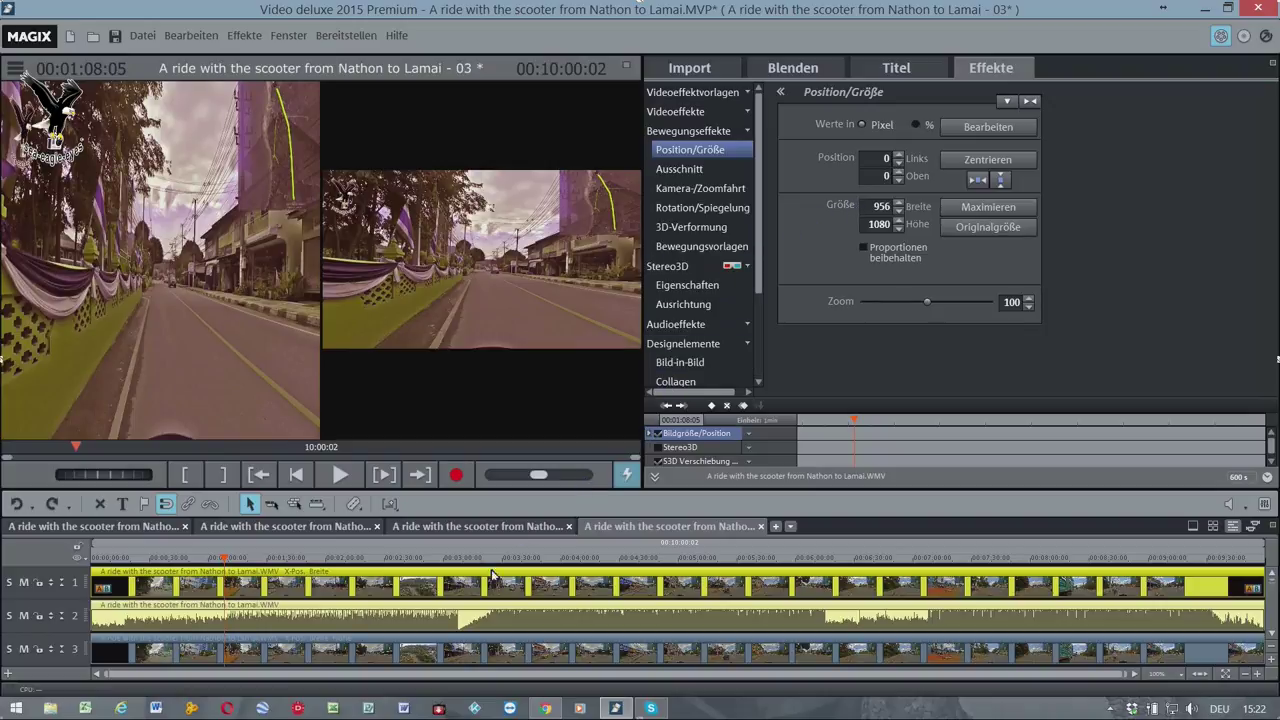
Step: Resize the track 3 clip to 965 pixels wide and 1080 high, with its top position at 0
left_click(442, 655)
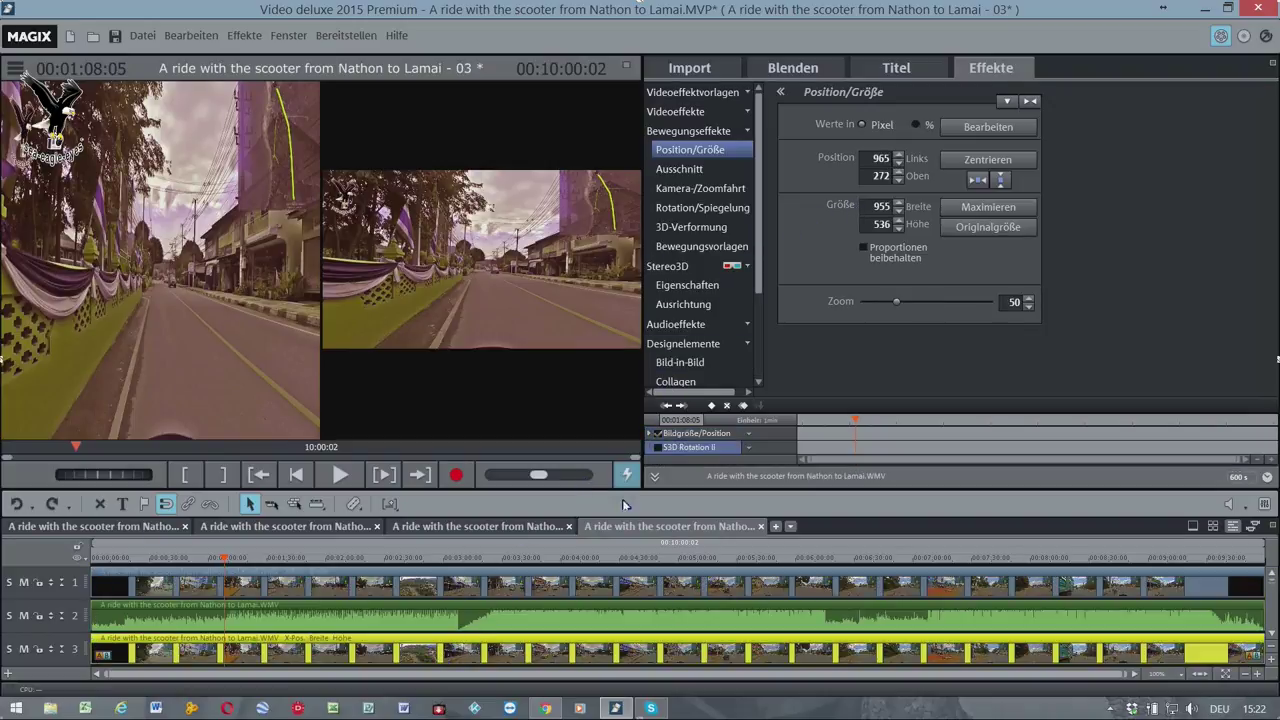
double_click(888, 226)
type("1080")
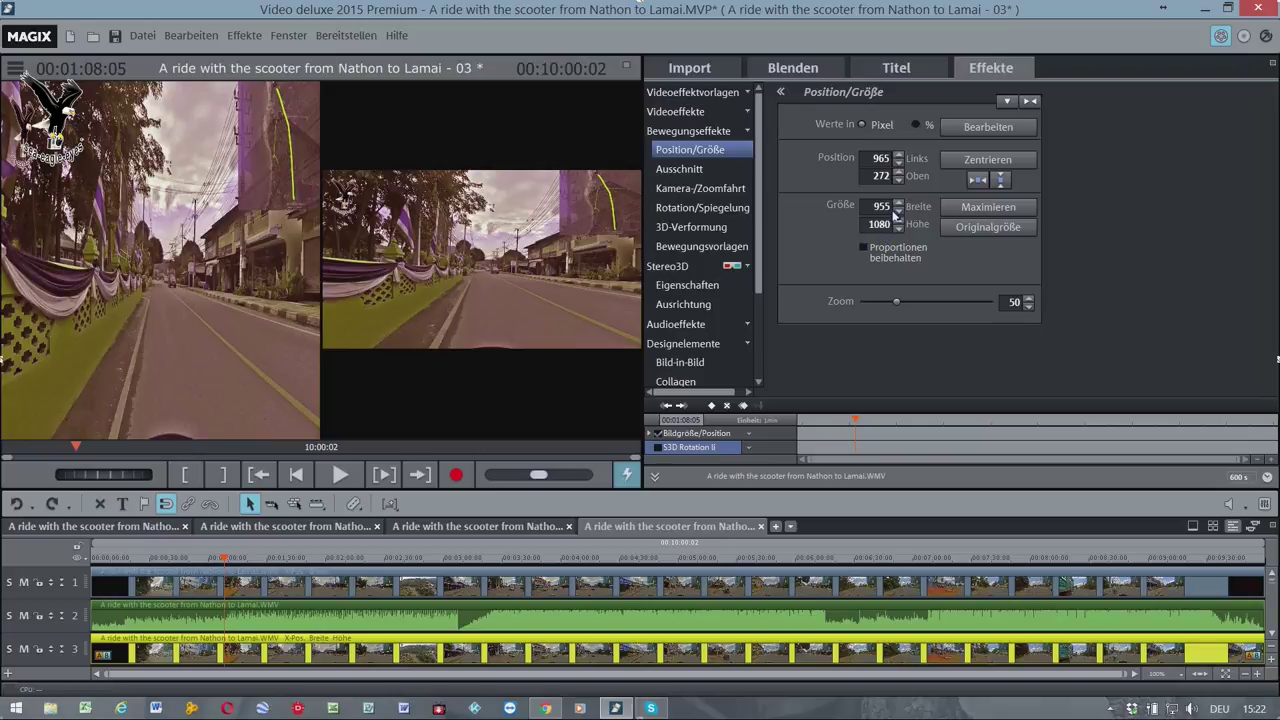
key("Return")
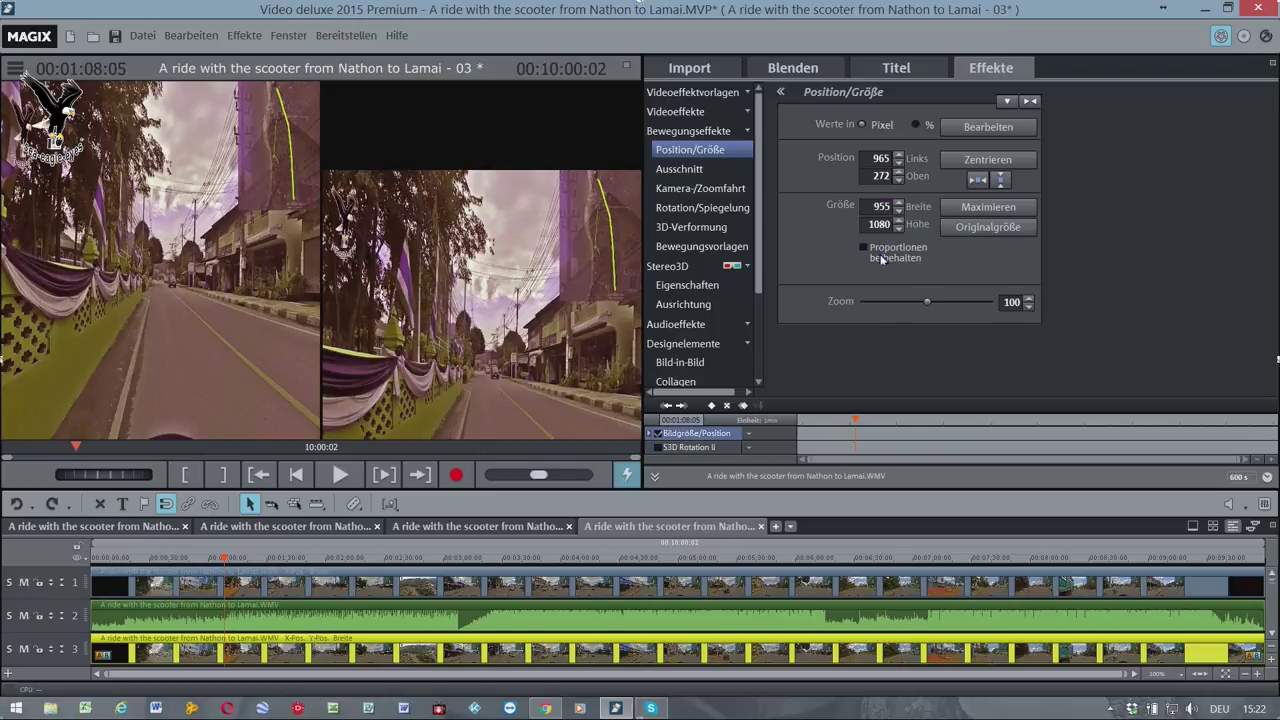
key("BackSpace")
type("6")
left_click(899, 180)
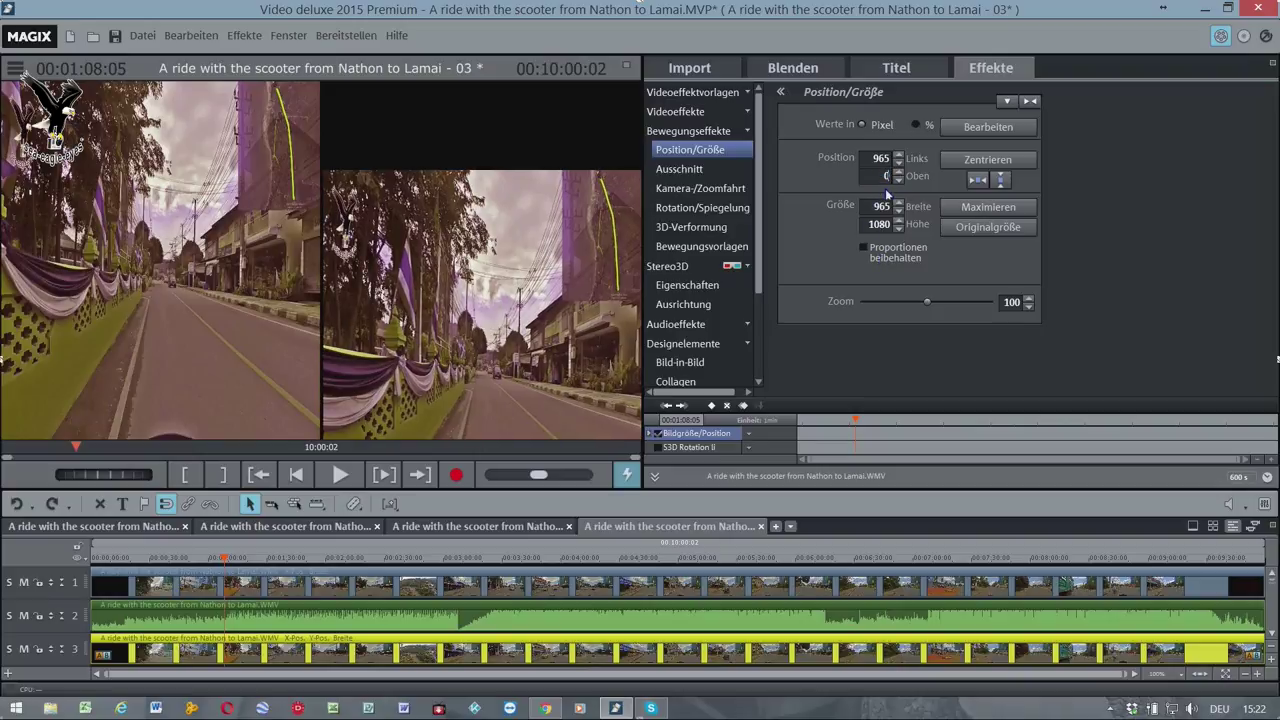
key("Return")
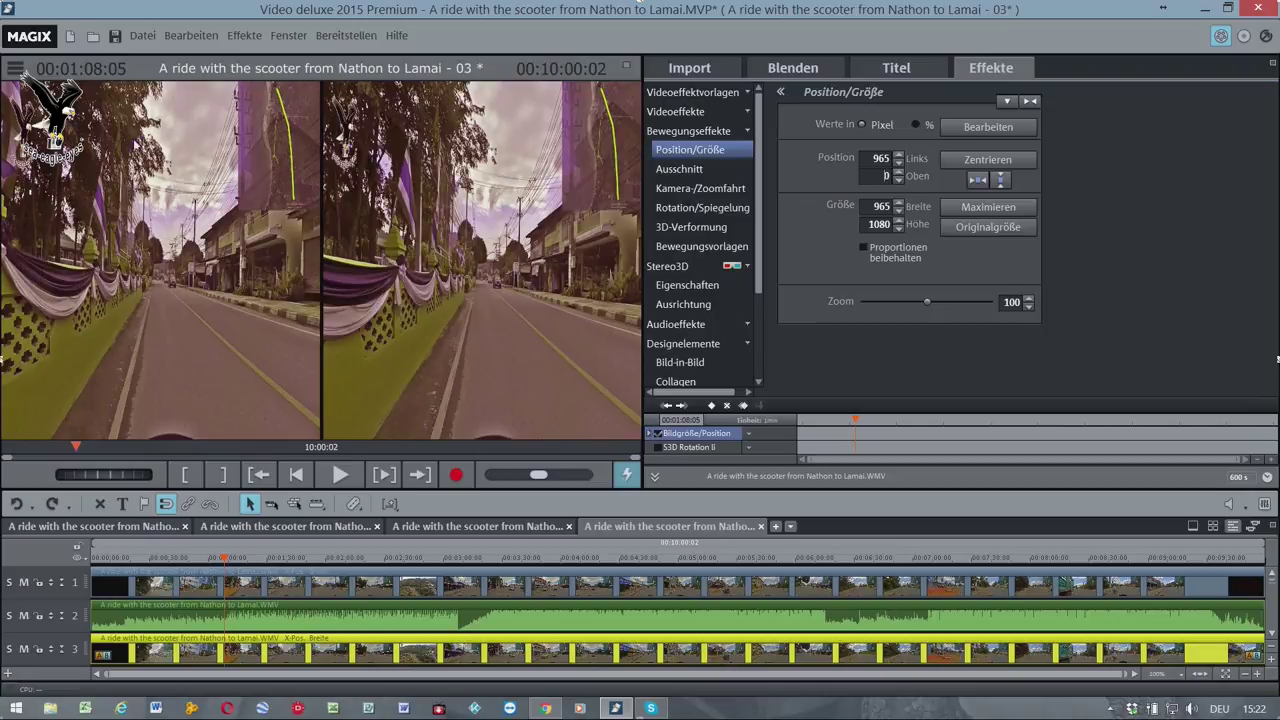
Step: Switch the preview display to Standard (2D) and inspect the gap between the two pictures at full-screen size
left_click(15, 69)
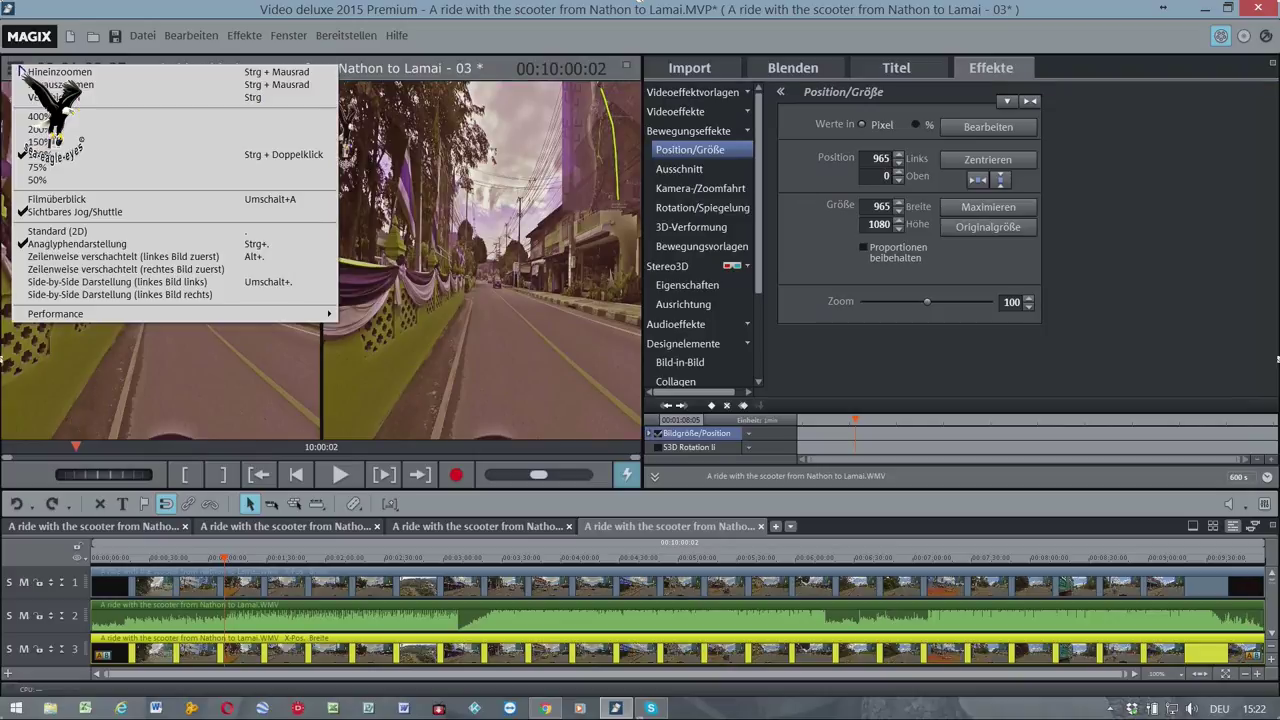
left_click(39, 236)
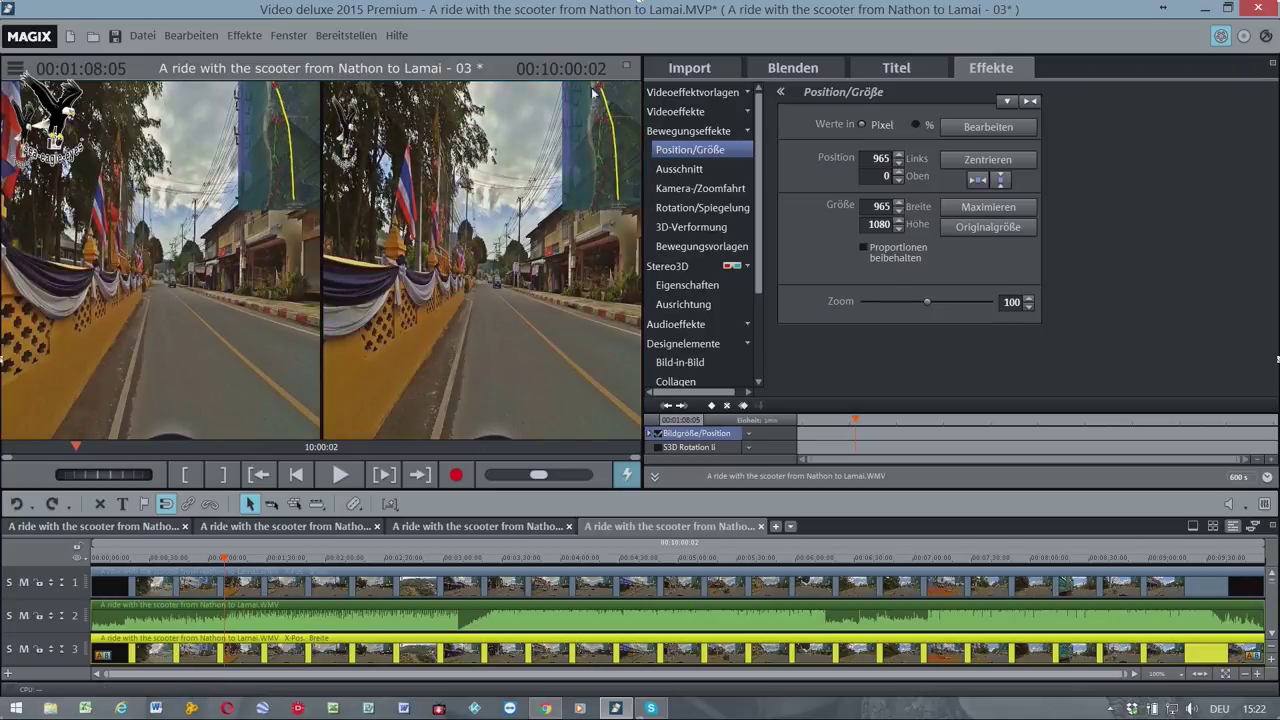
left_click(628, 68)
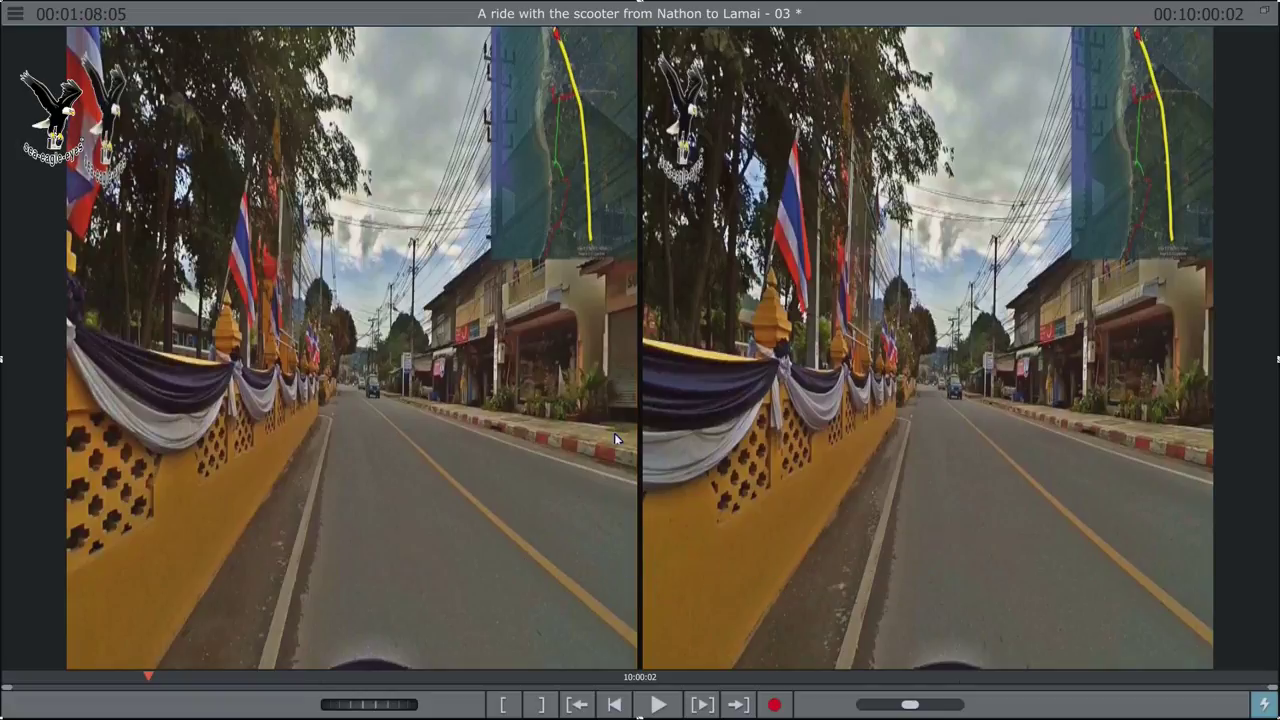
key("Escape")
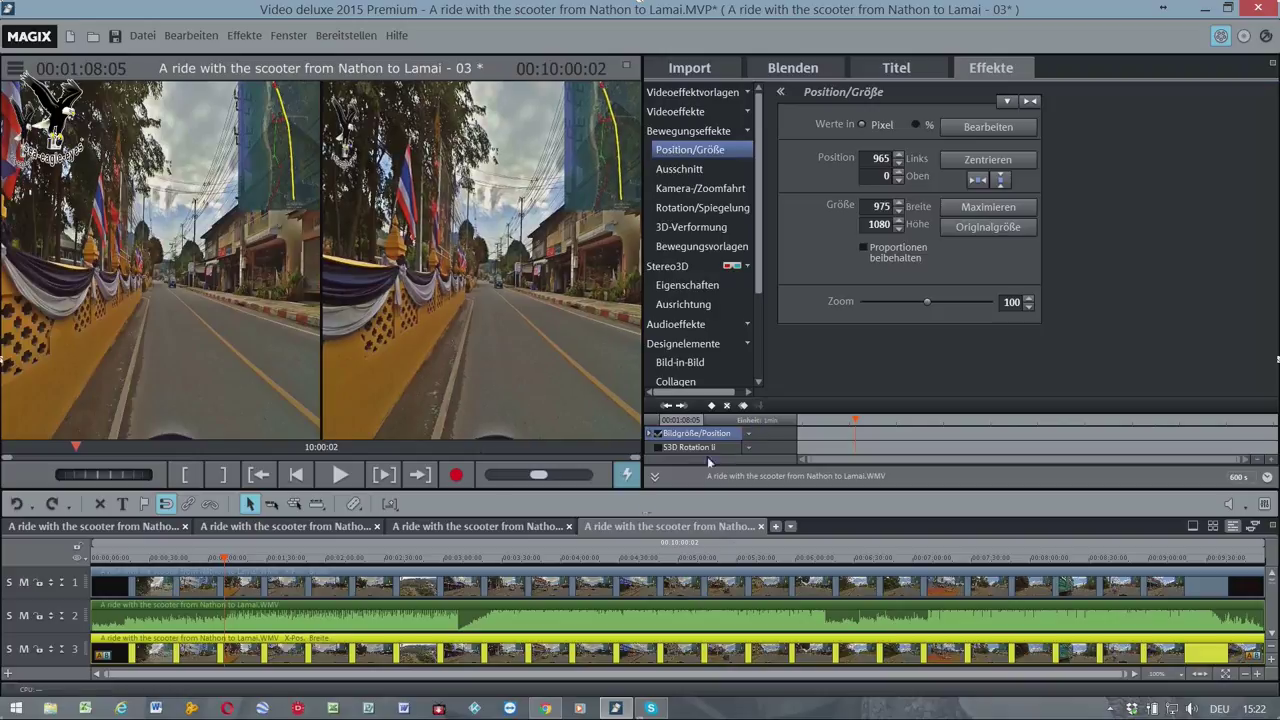
Step: Set the width of both the track 1 and track 3 clips to 965 pixels and check the join at full-screen size
left_click(517, 590)
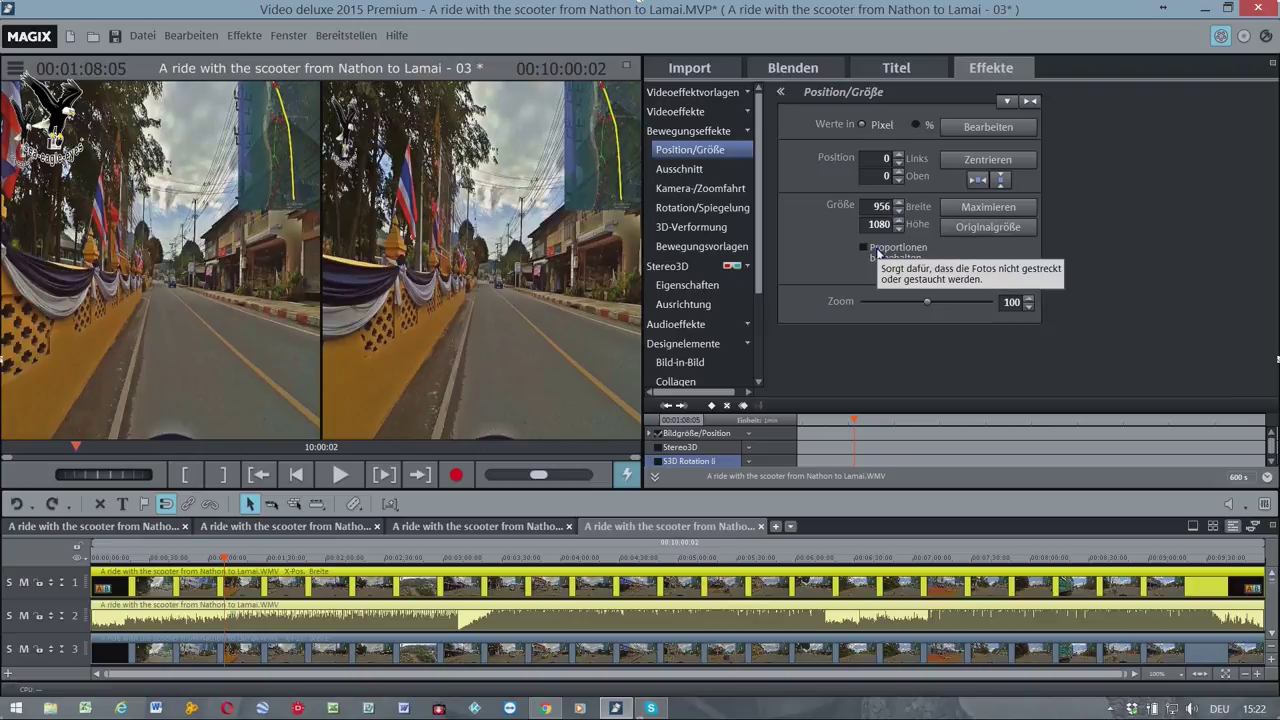
key("BackSpace")
type("65")
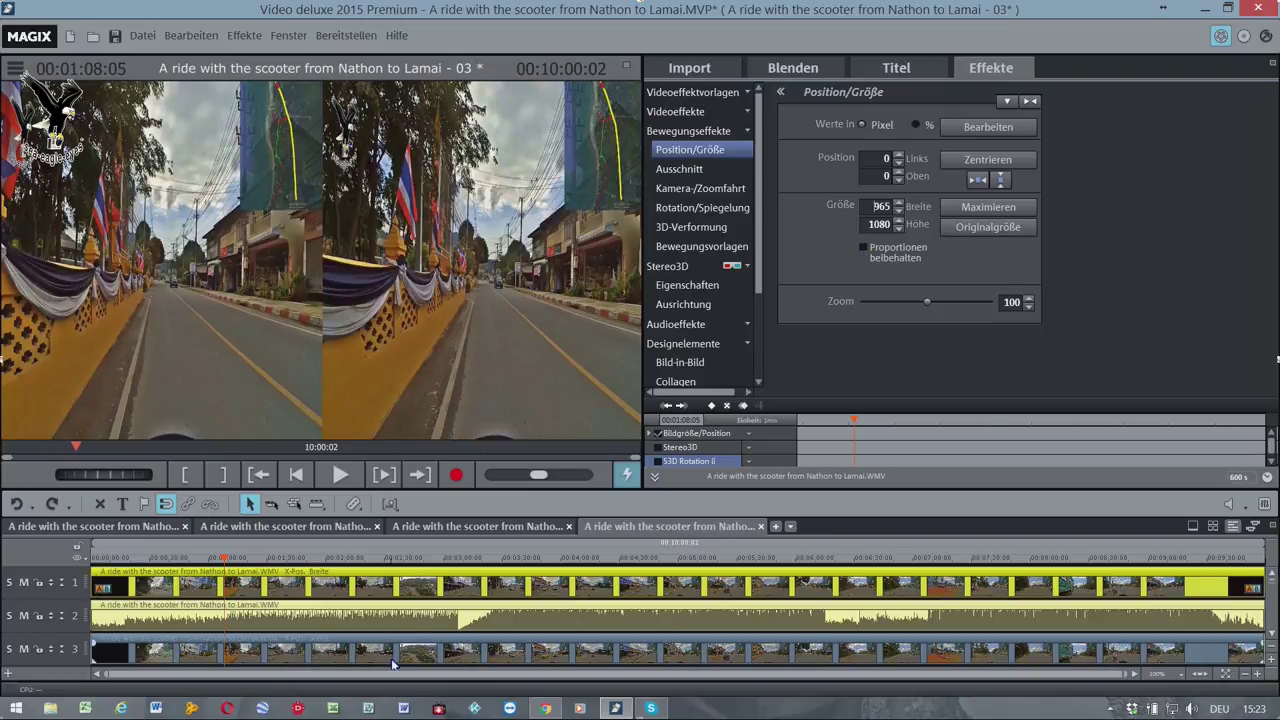
left_click(432, 645)
double_click(887, 214)
type("965")
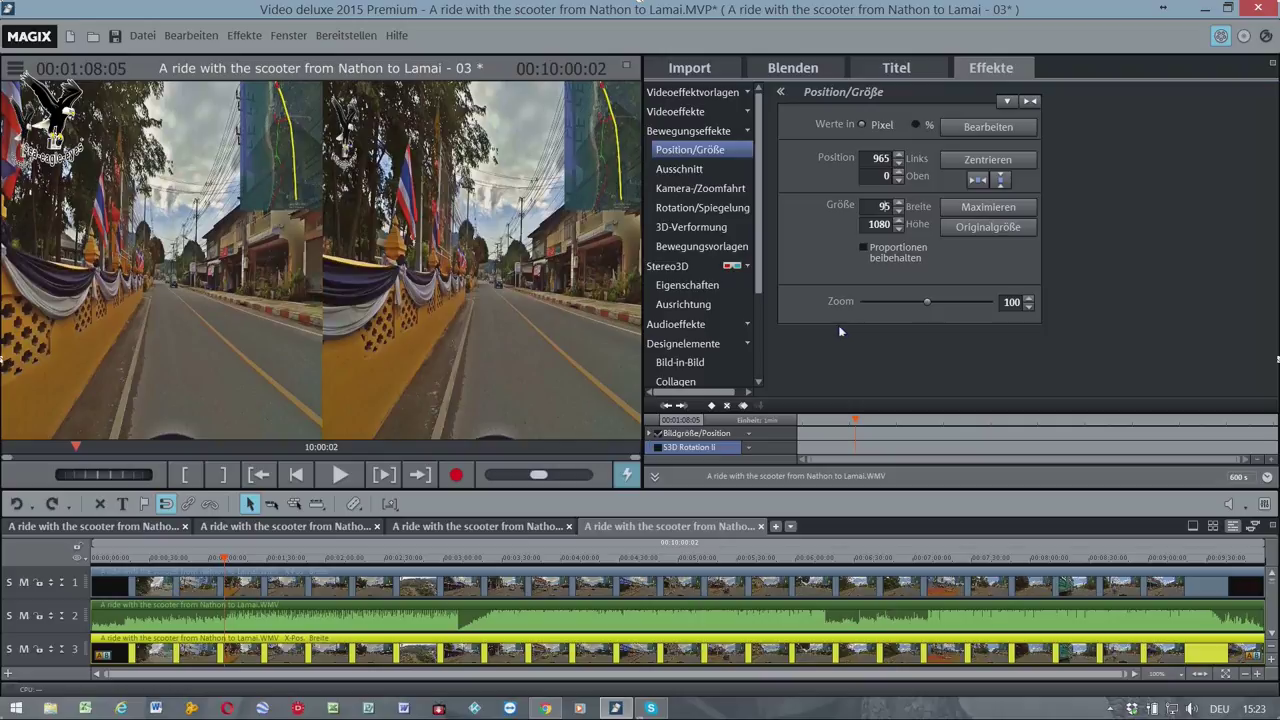
key("Return")
left_click(631, 68)
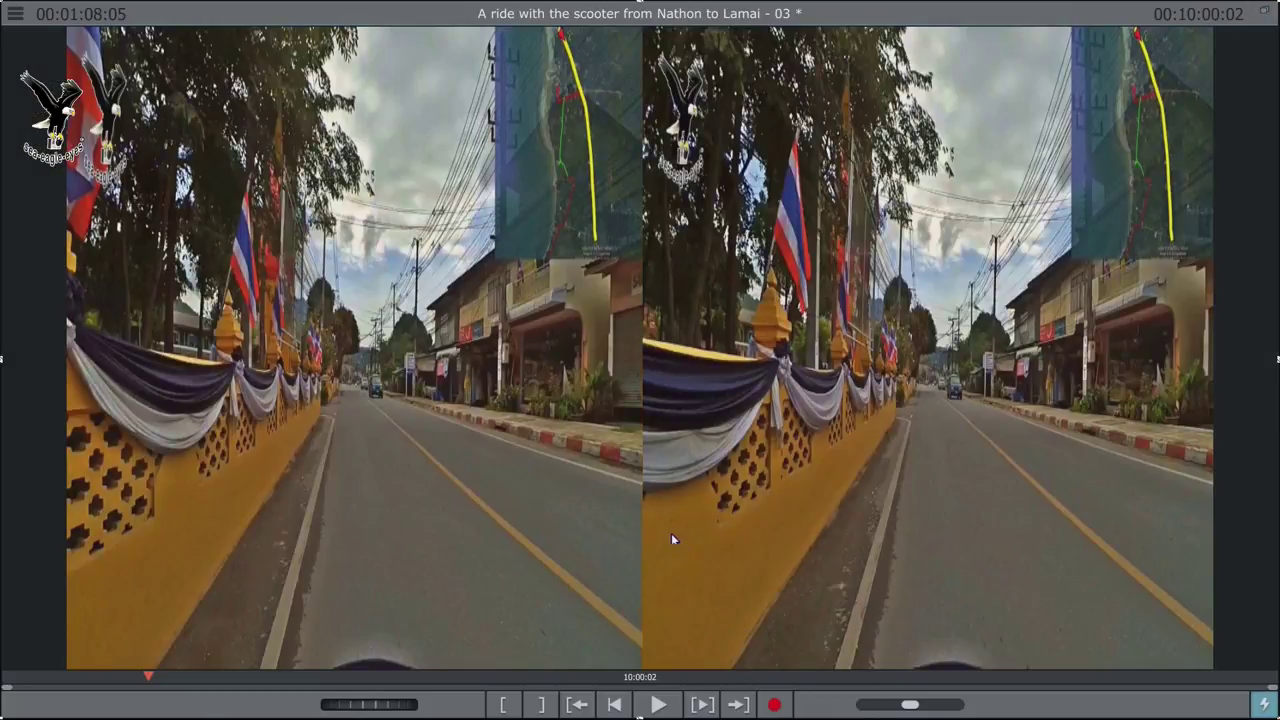
key("Escape")
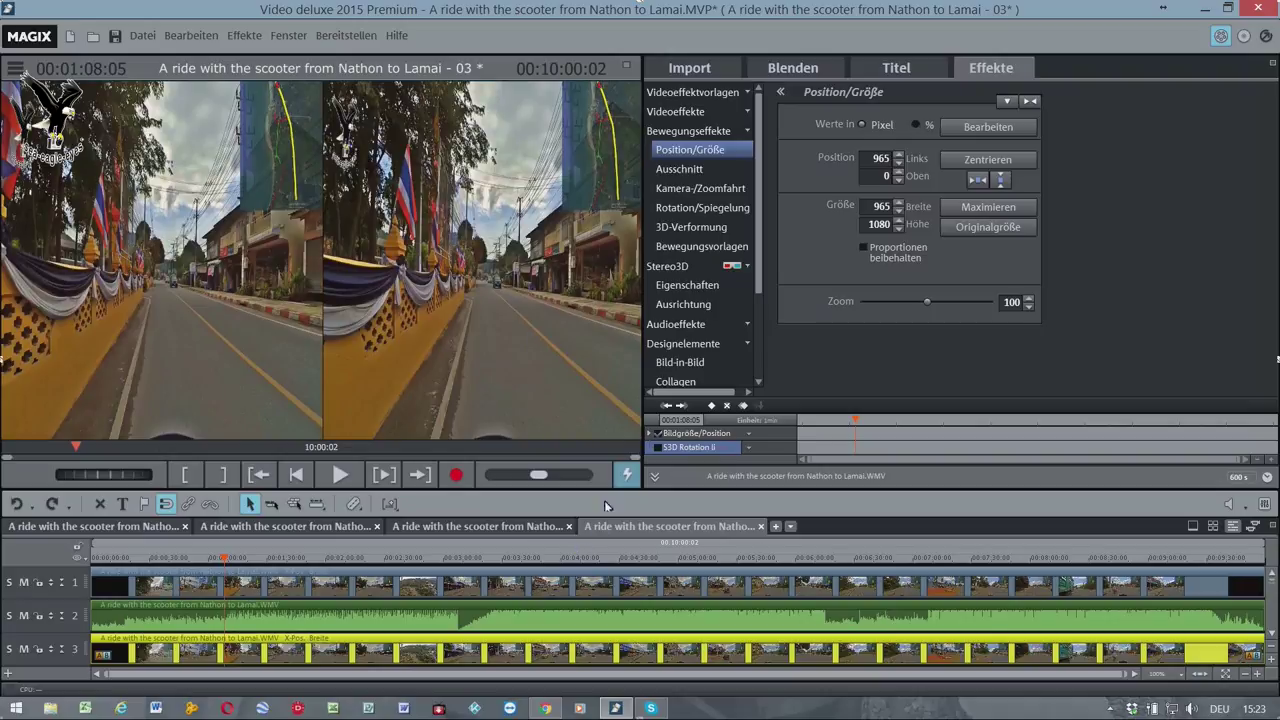
Step: Enlarge the timeline area, ungroup the duplicate audio on track 4 from its video and delete it
left_click_drag(641, 490, 608, 393)
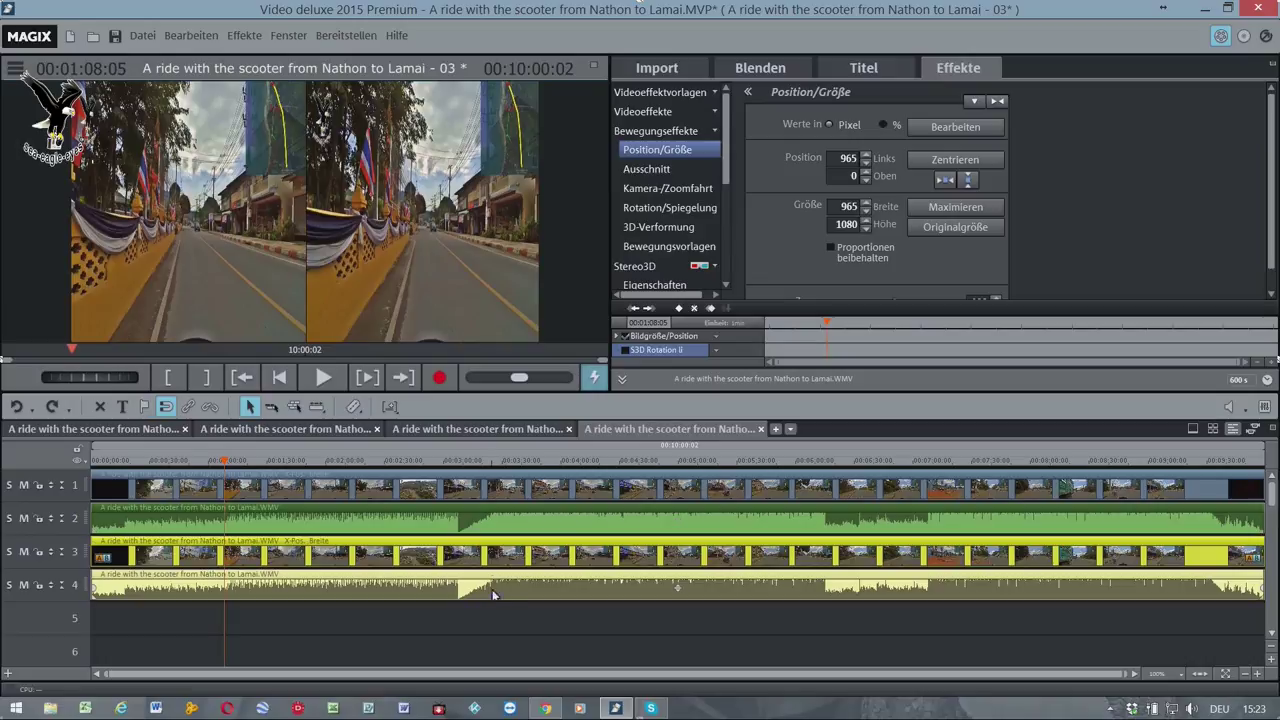
left_click(492, 598)
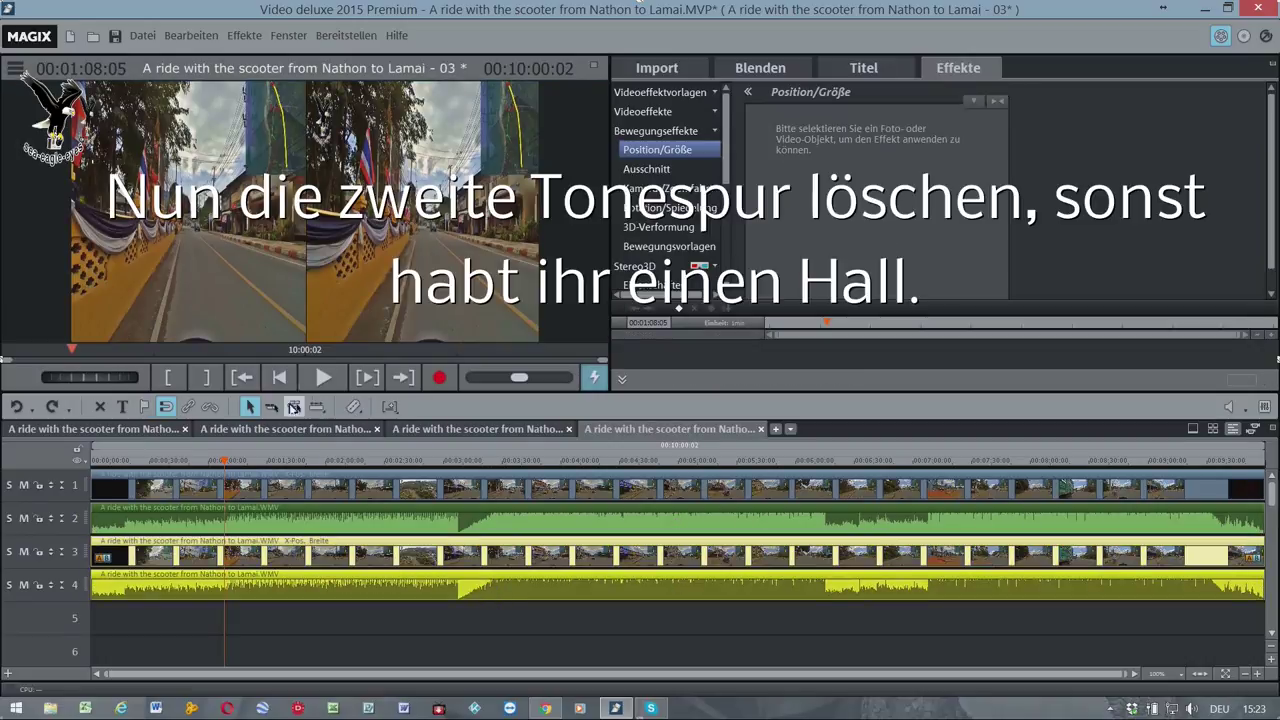
left_click(210, 408)
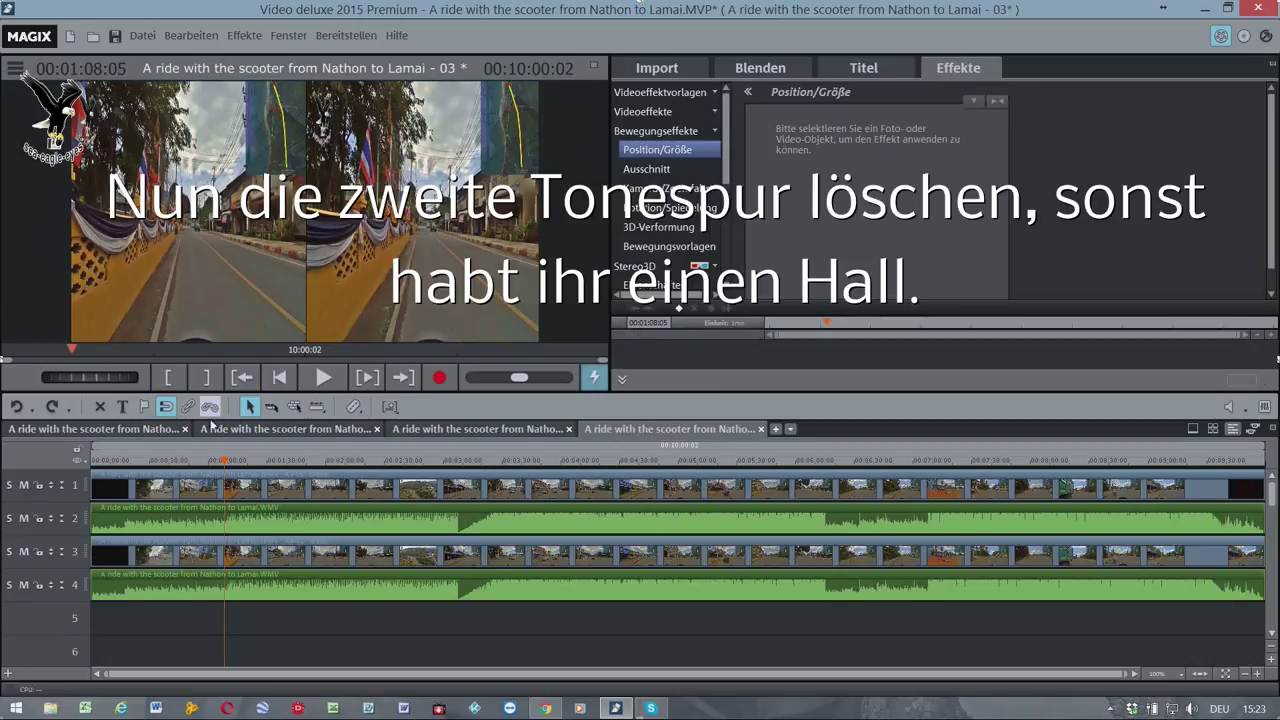
left_click(291, 594)
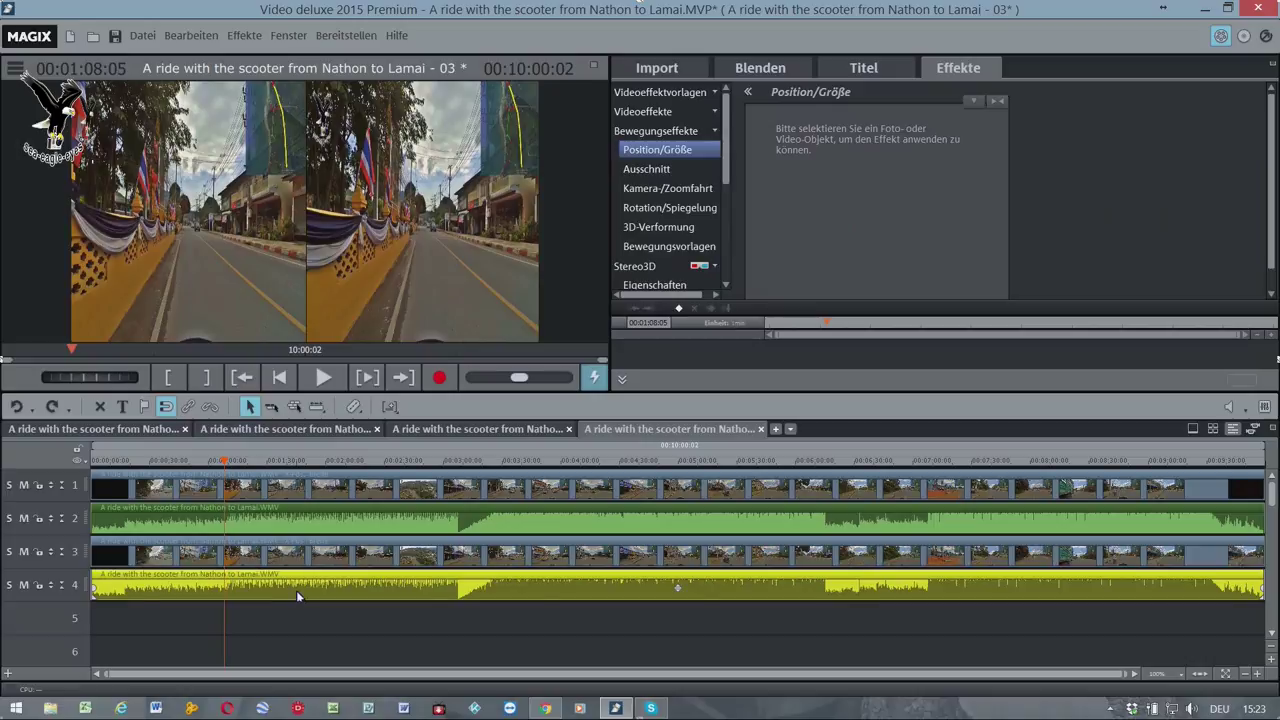
key("Delete")
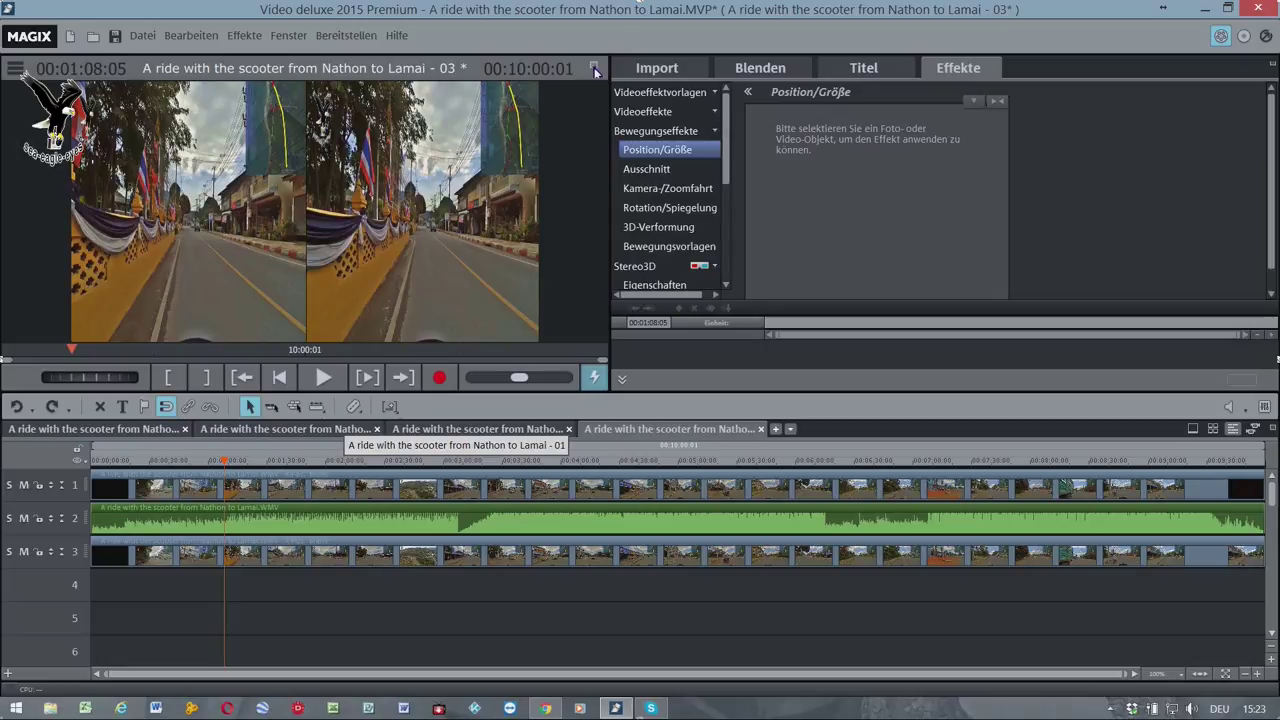
Step: Play the side-by-side film briefly in the full-screen preview and save the project
double_click(537, 198)
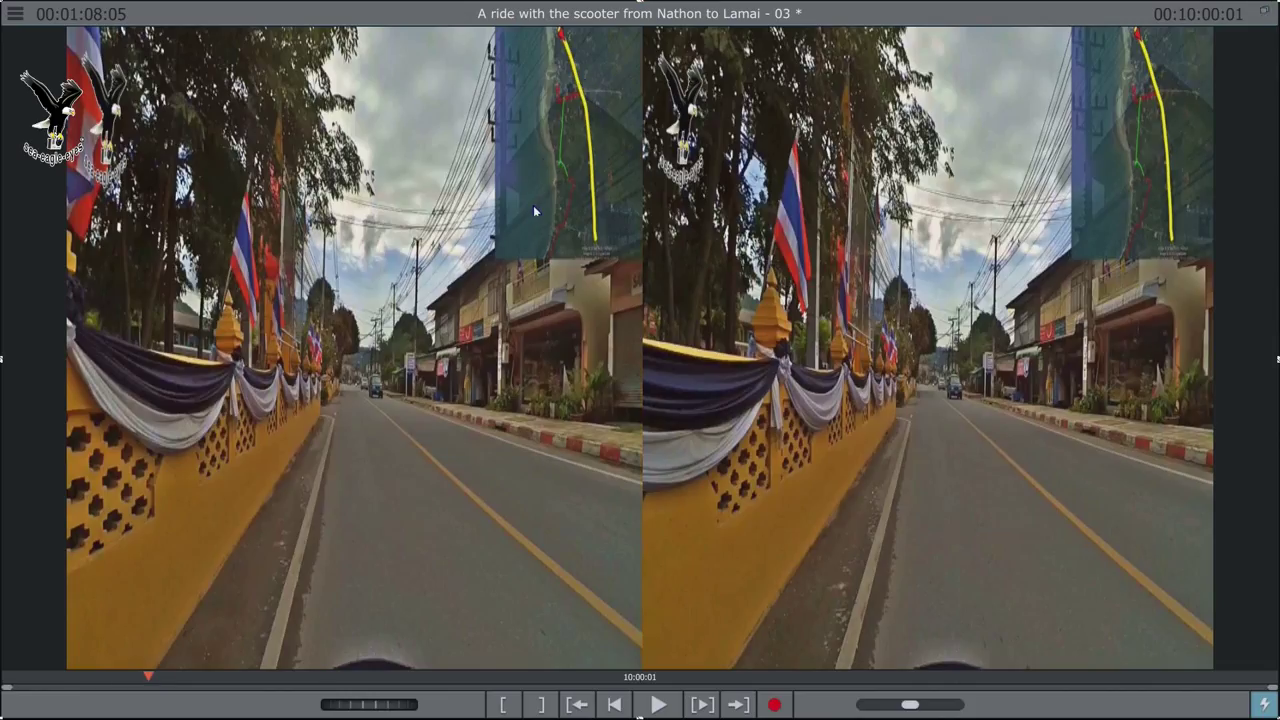
left_click(657, 706)
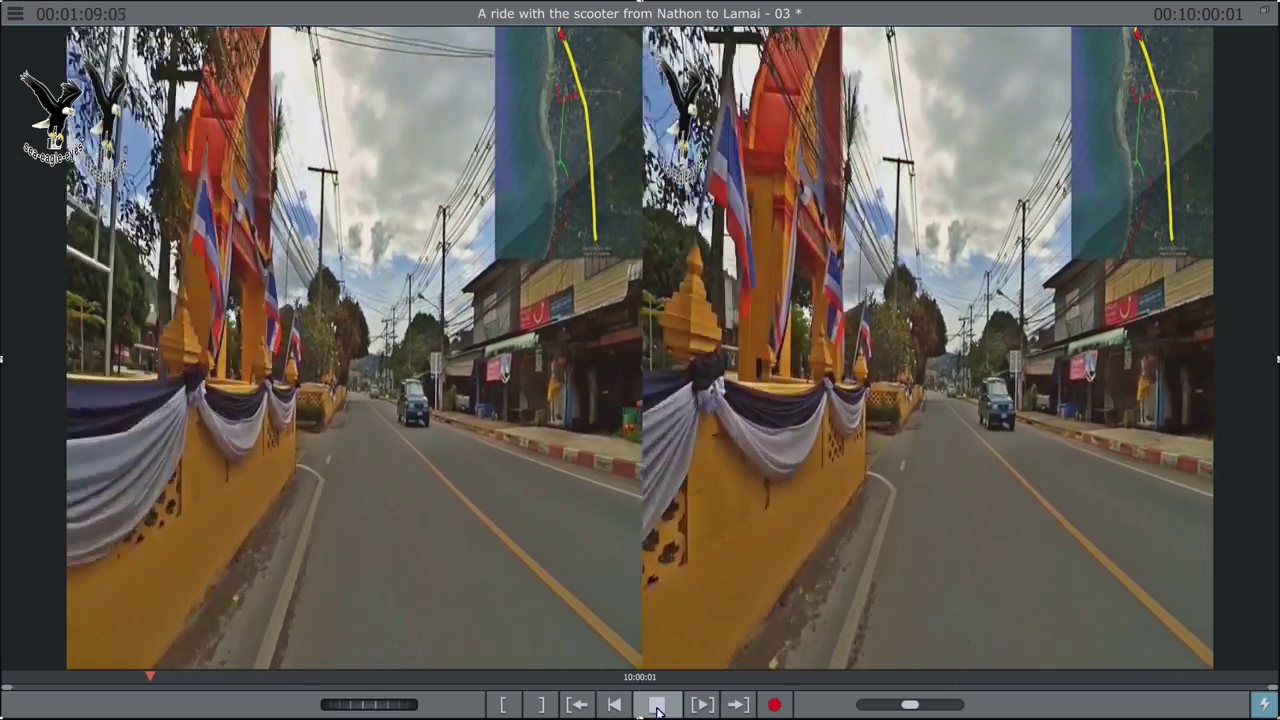
key("Escape")
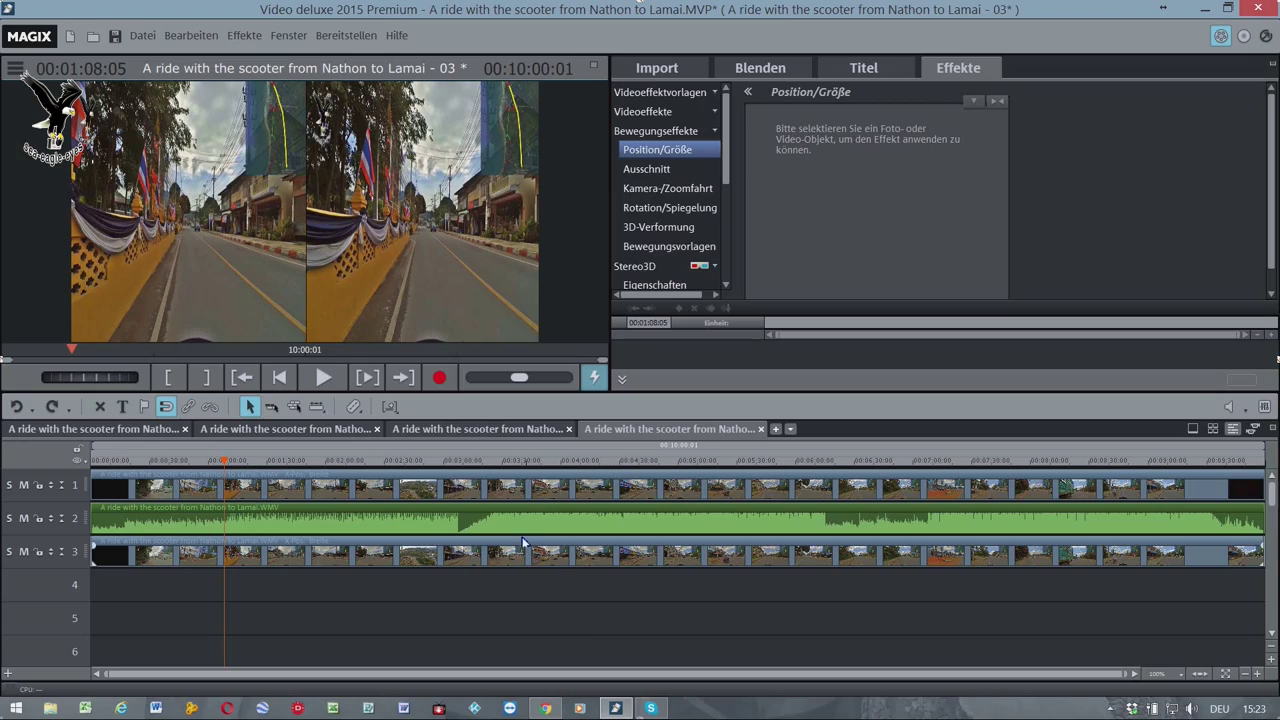
left_click(116, 37)
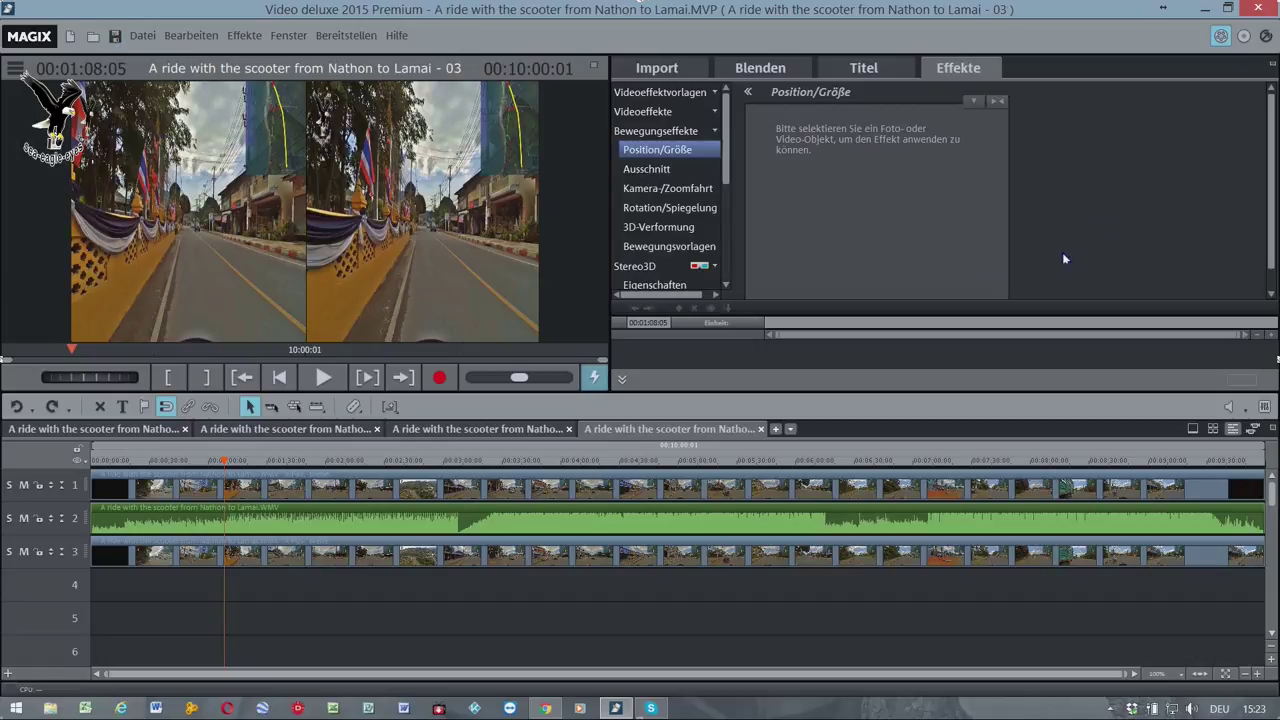
Step: Export the film as a Windows Media Video file in HD-Qualität 2, named "A ride with the scooter from Nathon to Lamai - 3D-TV-LG"
left_click(1264, 38)
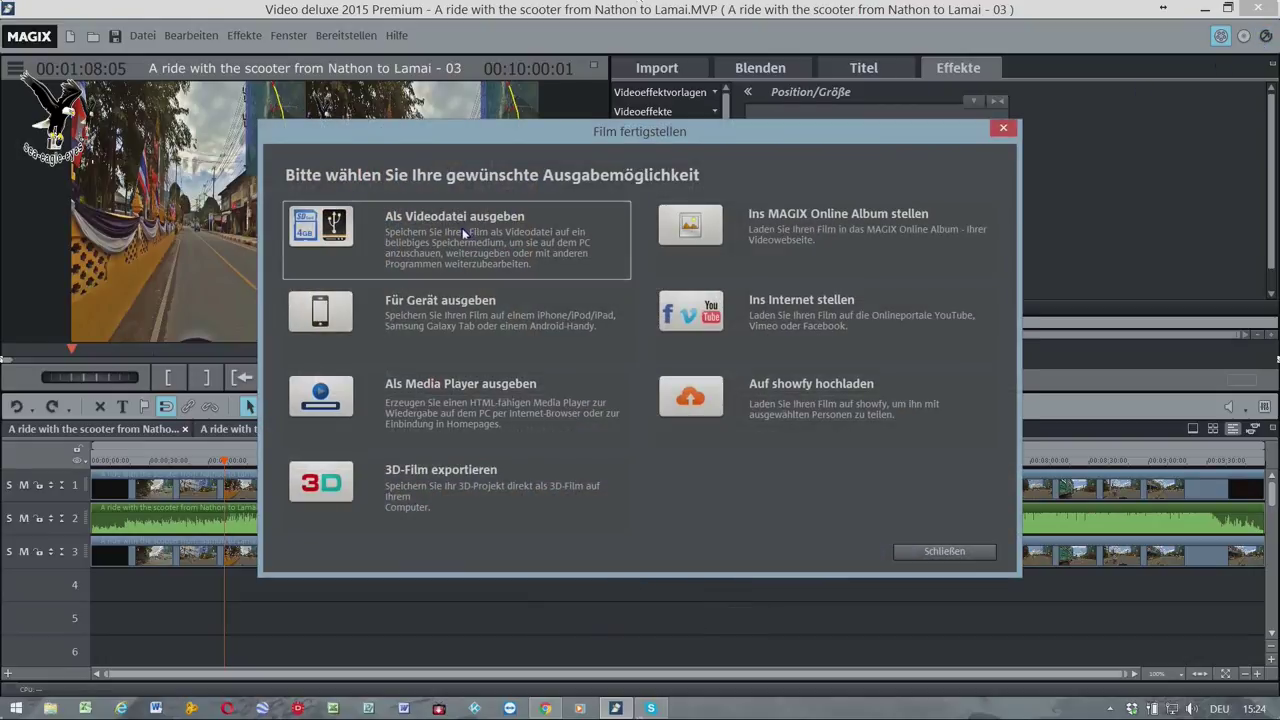
left_click(462, 230)
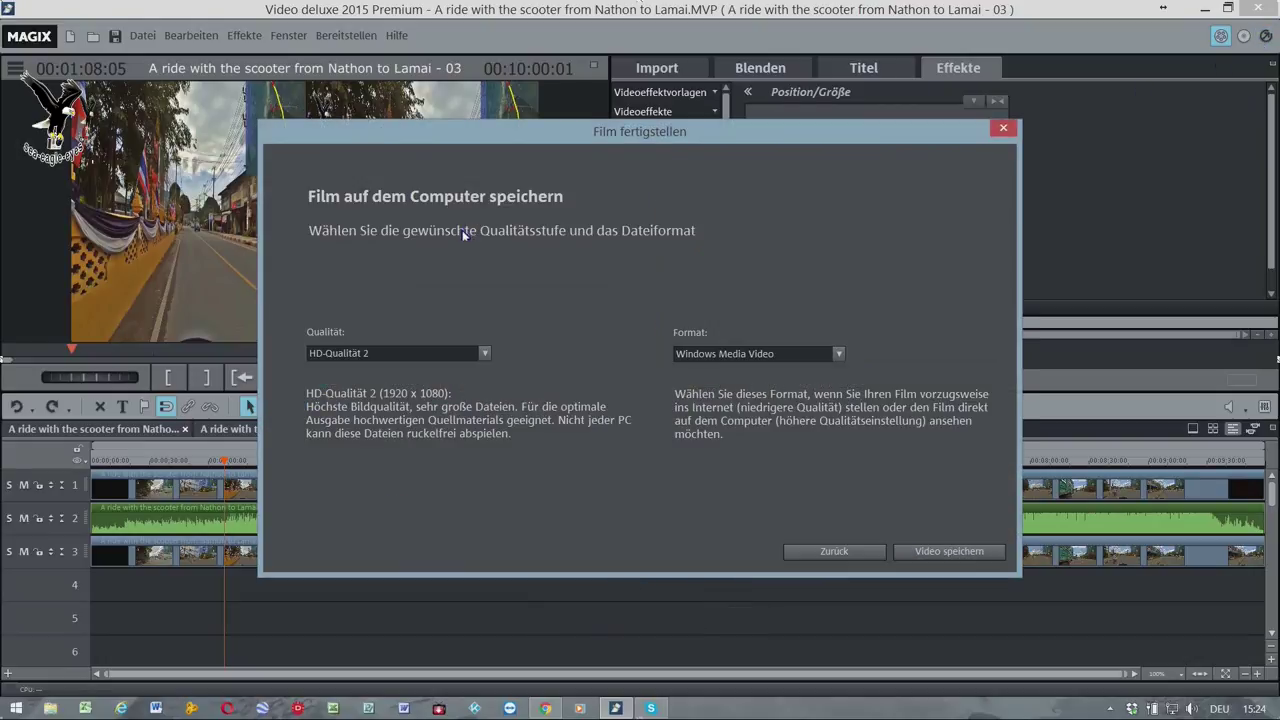
left_click(485, 353)
left_click(477, 418)
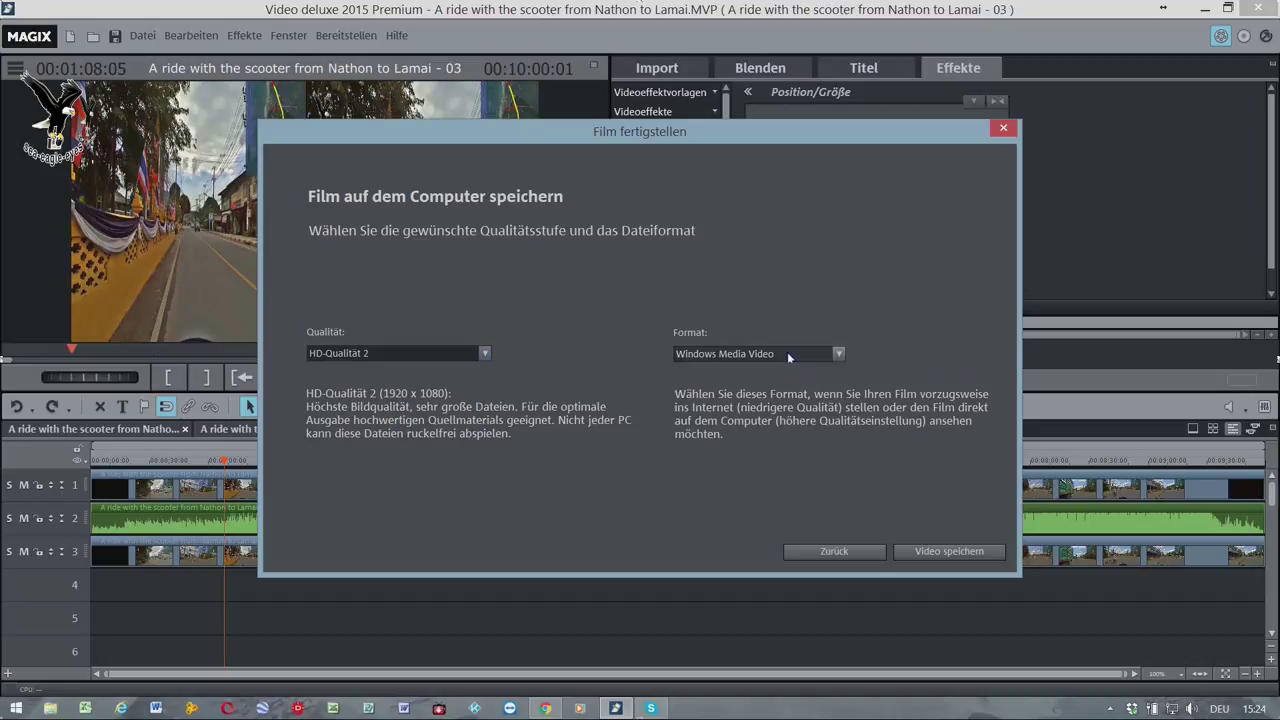
left_click(943, 553)
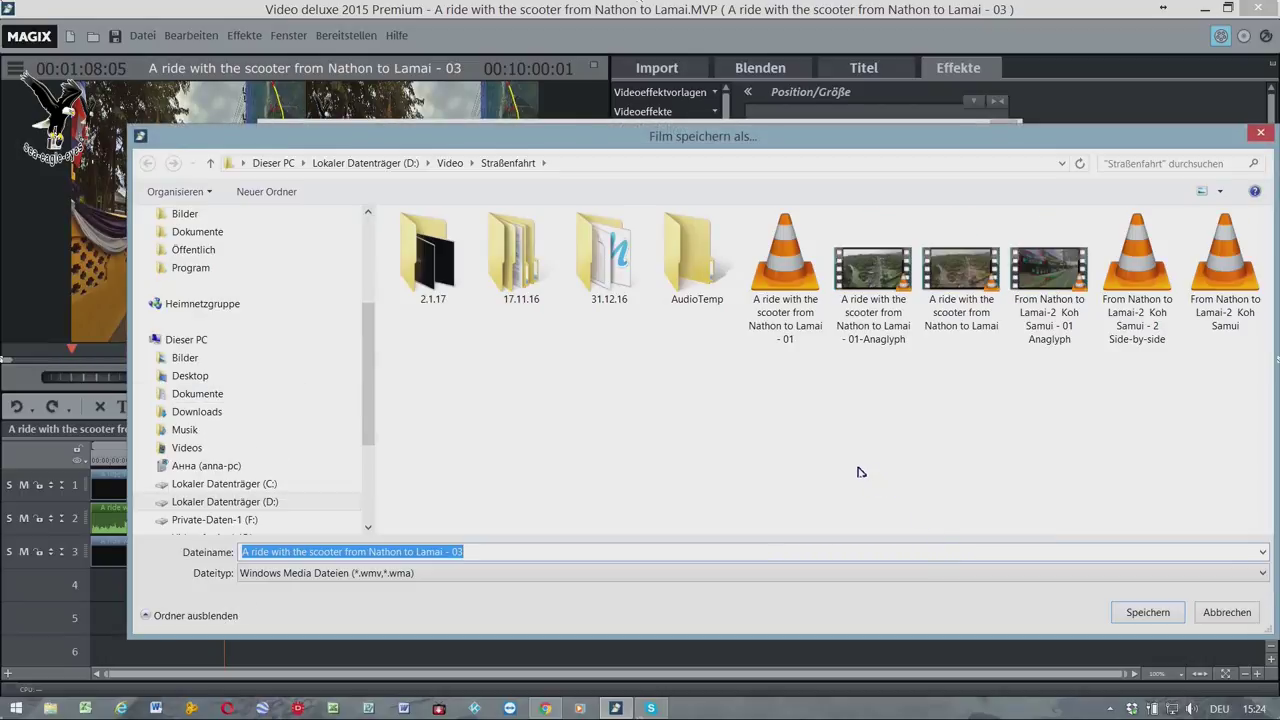
type("A ride with the scooter from Nathon to Lamai - 3D-TV-LG")
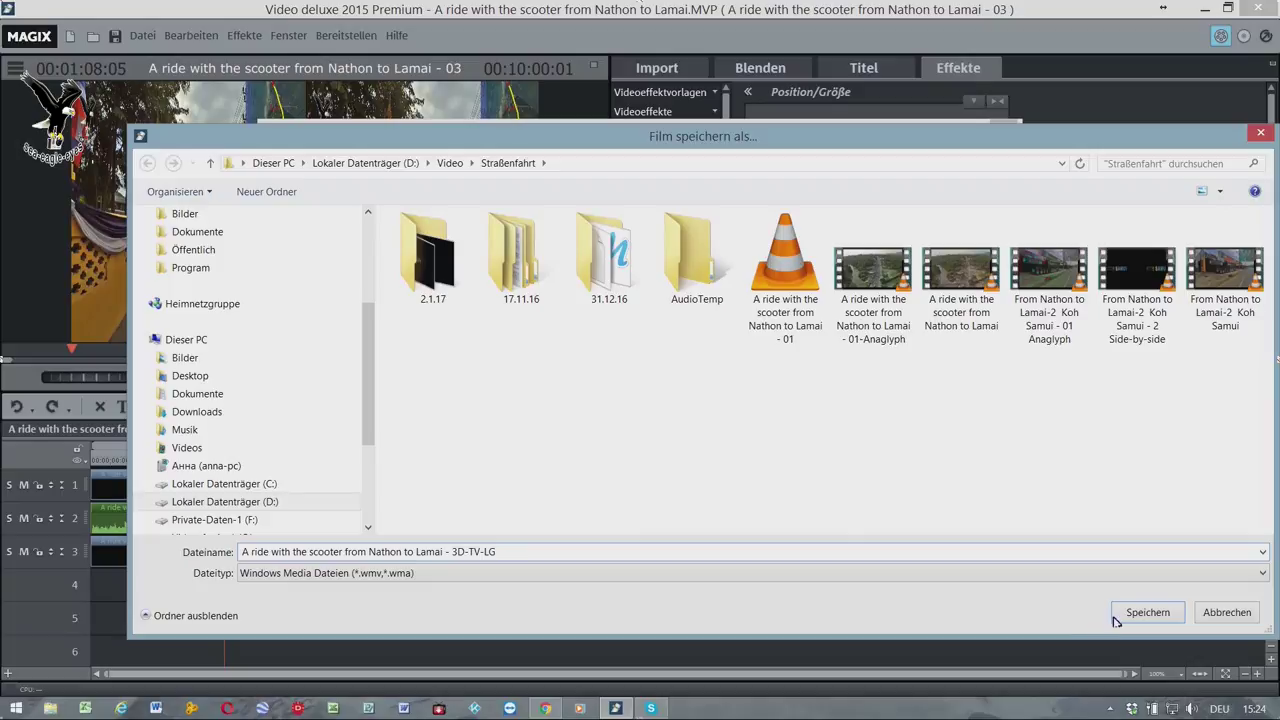
left_click(1142, 613)
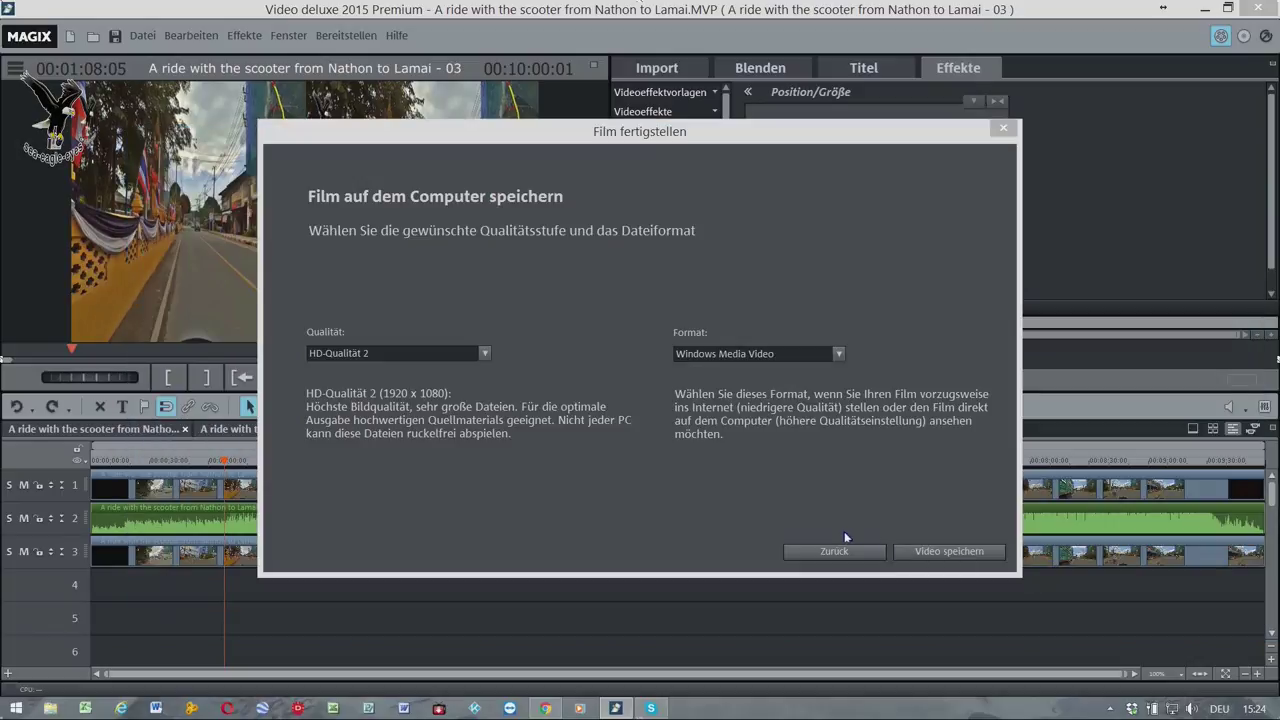